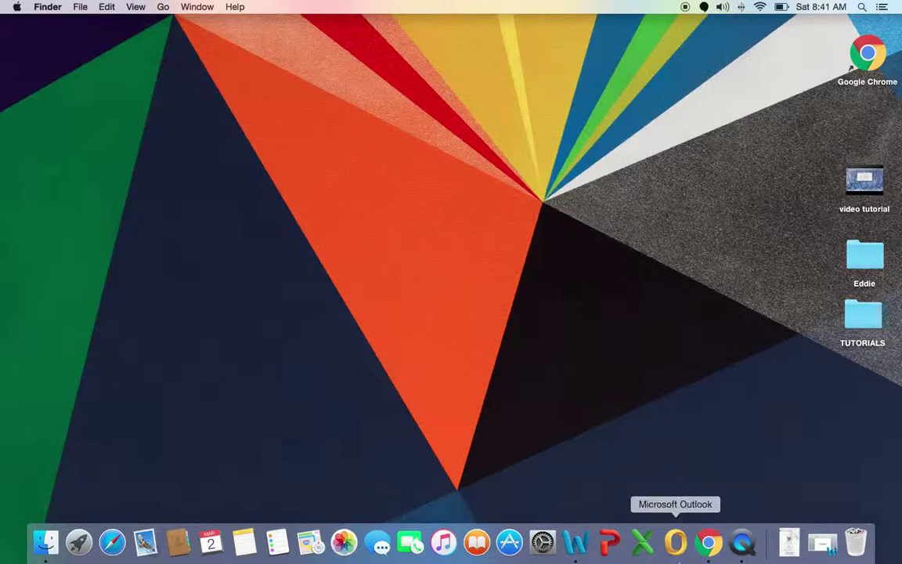
Step: Bring the Word document 'HOW TO FREEZE ROWS IN GOOGLE SHEETS' to the front
{"action": "left_click", "coordinate": [580, 542]}
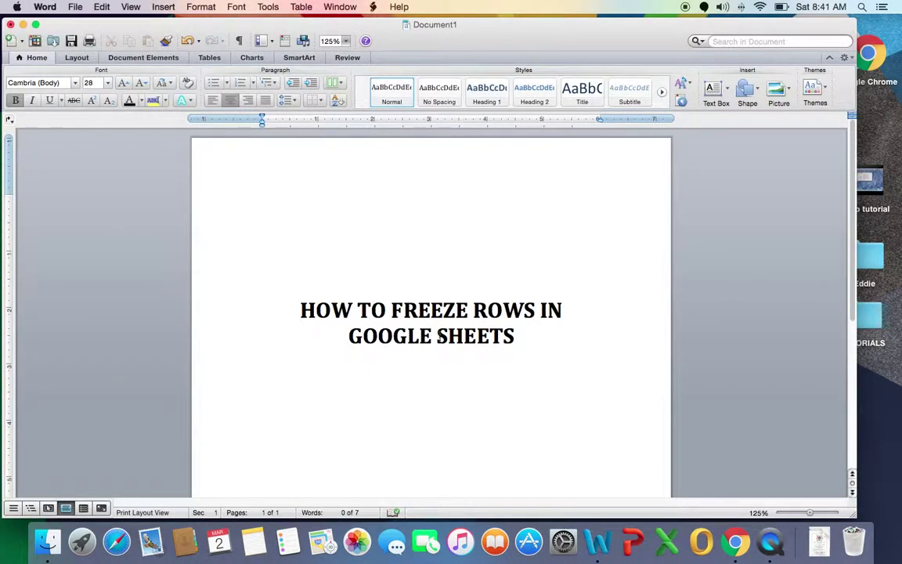
Step: Insert '/ COLUMNS' before 'IN' in the Word title, then switch to the company website in Chrome
{"action": "left_click_drag", "start_coordinate": [540, 311], "coordinate": [541, 311]}
{"action": "type", "text": "/ "}
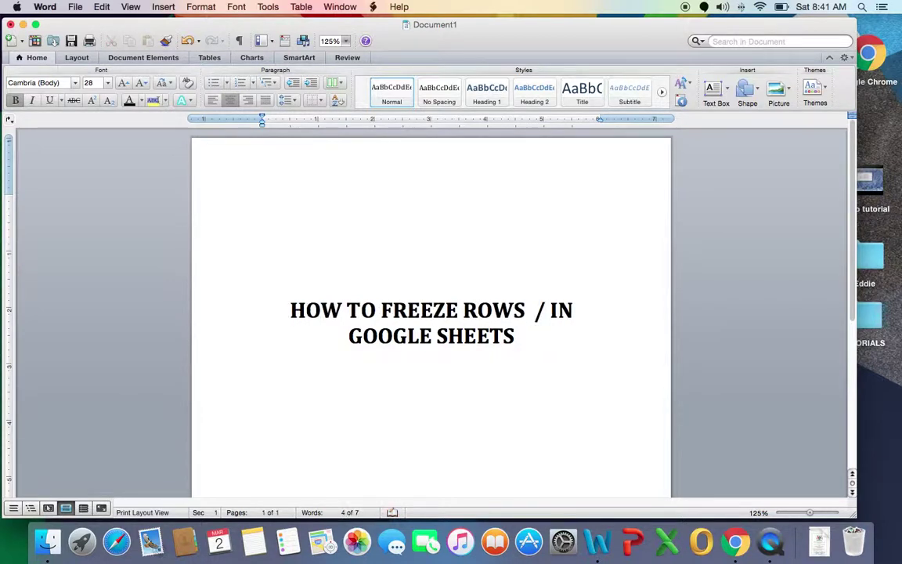
{"action": "type", "text": "COLUM"}
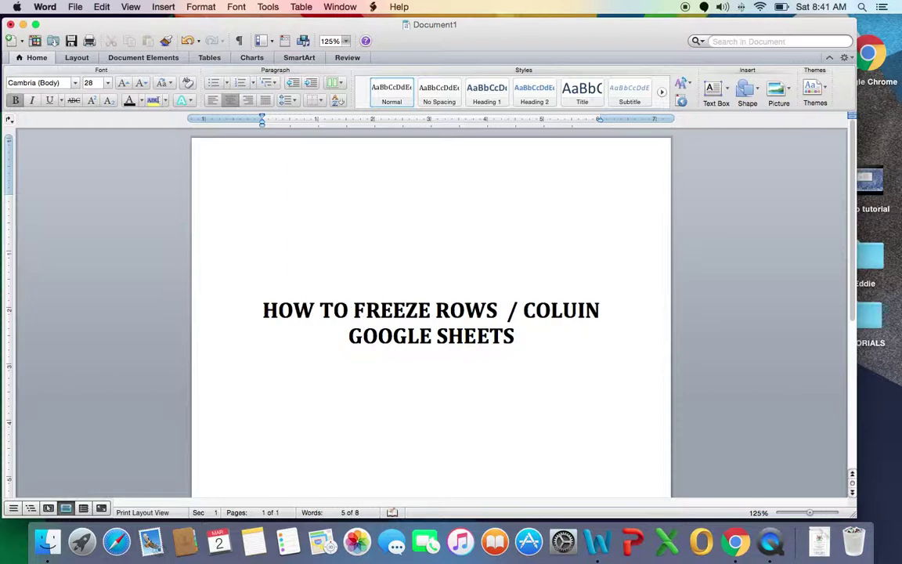
{"action": "type", "text": "NS IN"}
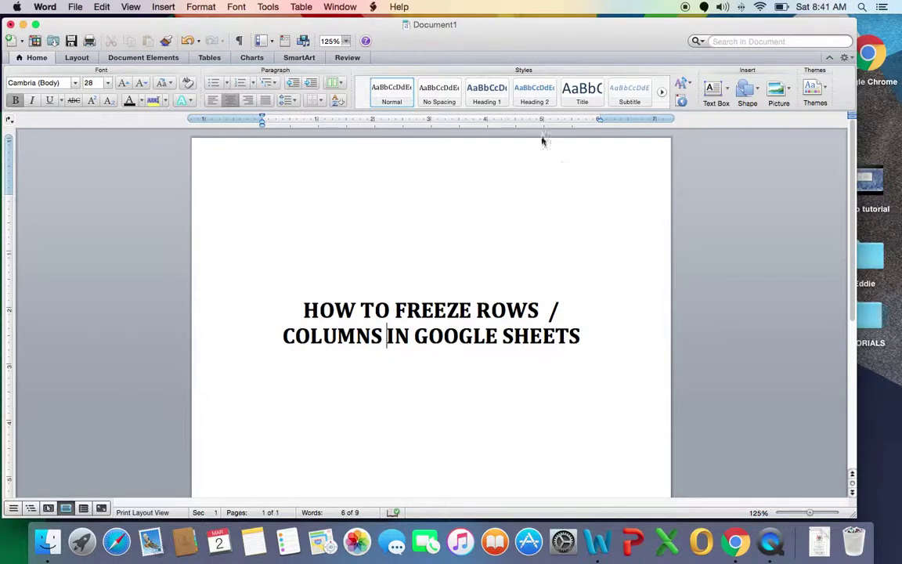
{"action": "left_click", "coordinate": [735, 541]}
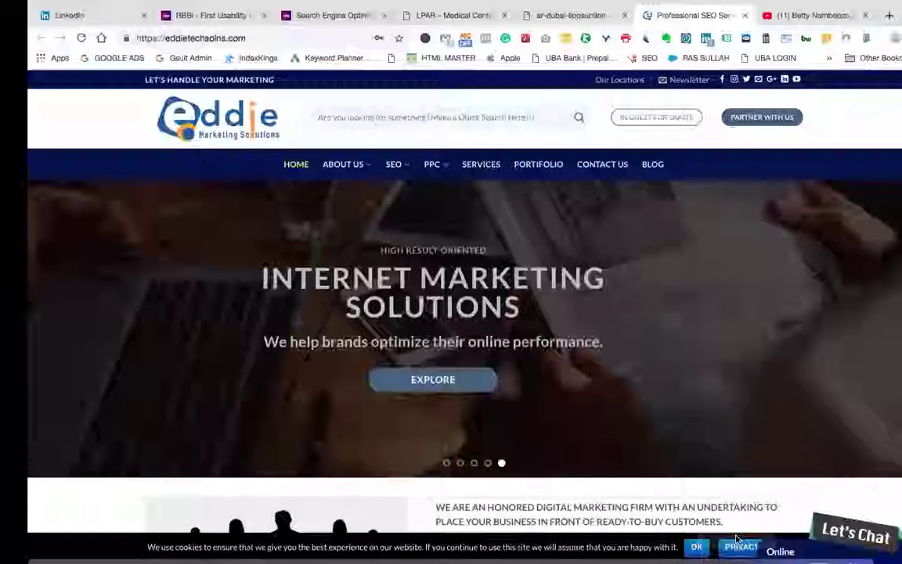
Step: Copy eddietechsolns.com from Chrome's address bar and return to the Word document
{"action": "scroll", "coordinate": [659, 464], "scroll_direction": "down", "scroll_amount": 2}
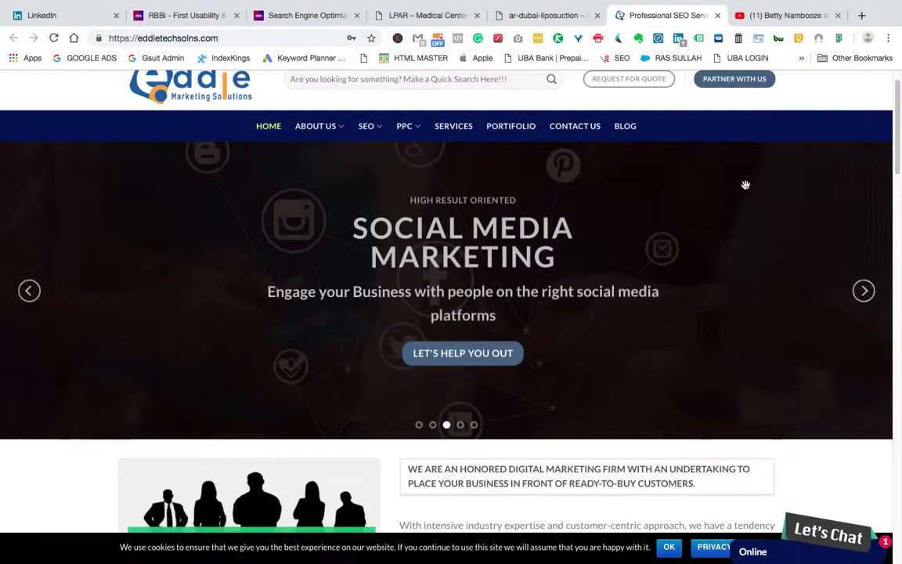
{"action": "scroll", "coordinate": [778, 95], "scroll_direction": "up", "scroll_amount": 1}
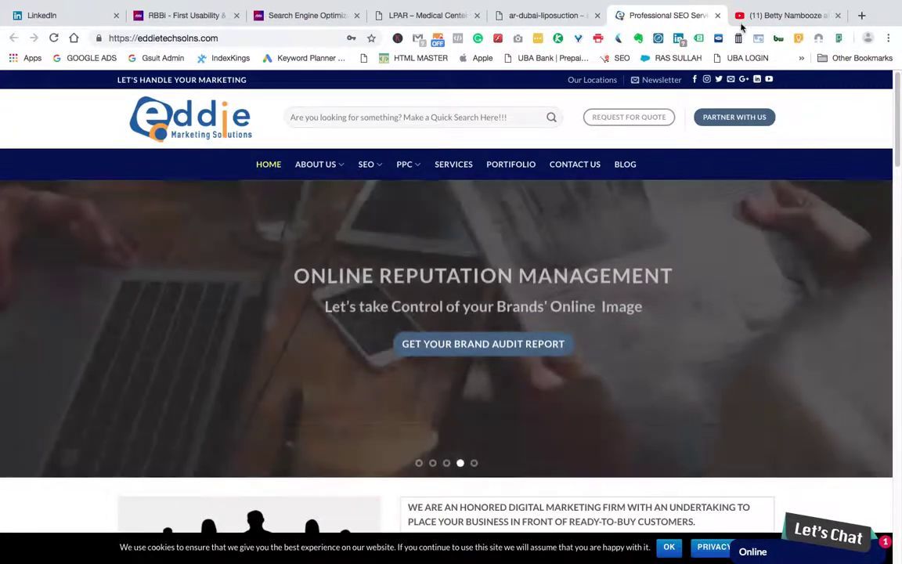
{"action": "mouse_move", "coordinate": [567, 4]}
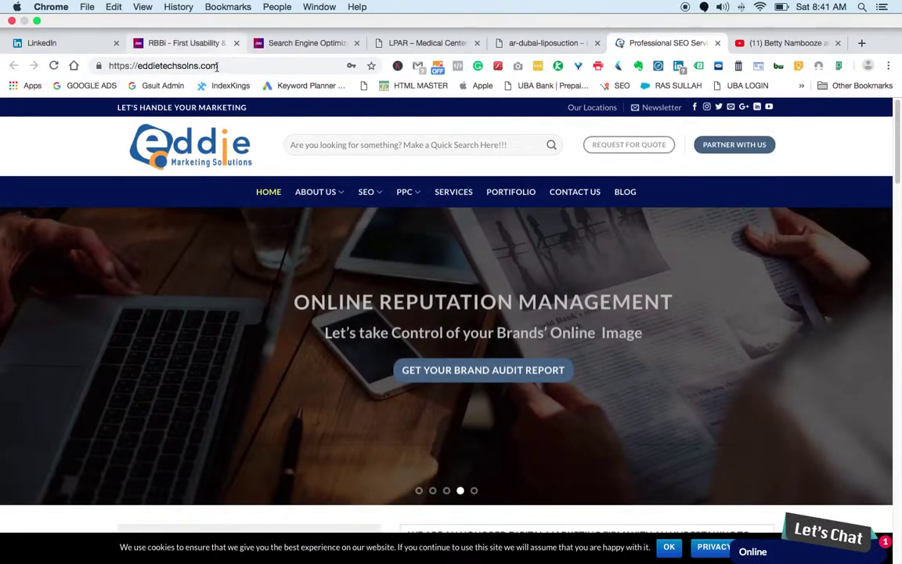
{"action": "left_click_drag", "start_coordinate": [223, 68], "coordinate": [138, 67]}
{"action": "key", "text": "super+c"}
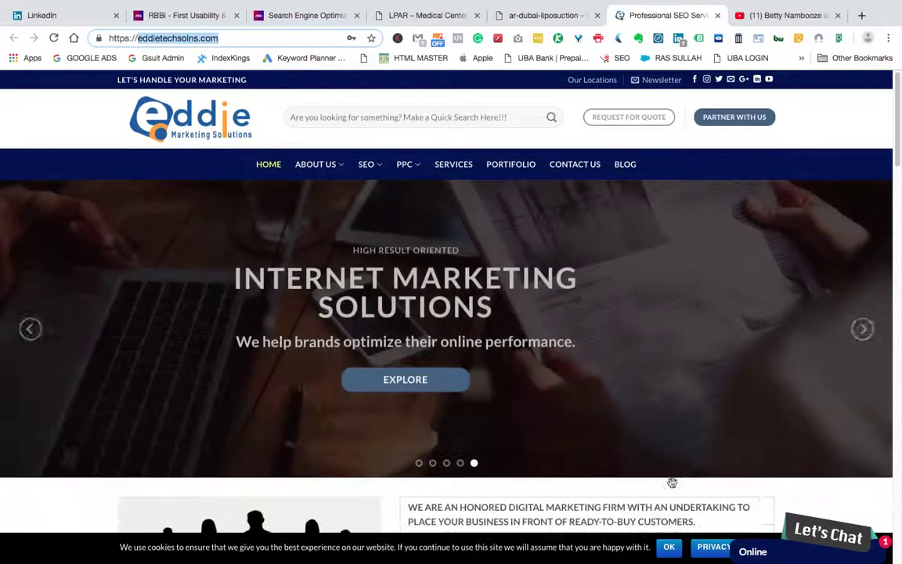
{"action": "mouse_move", "coordinate": [530, 552]}
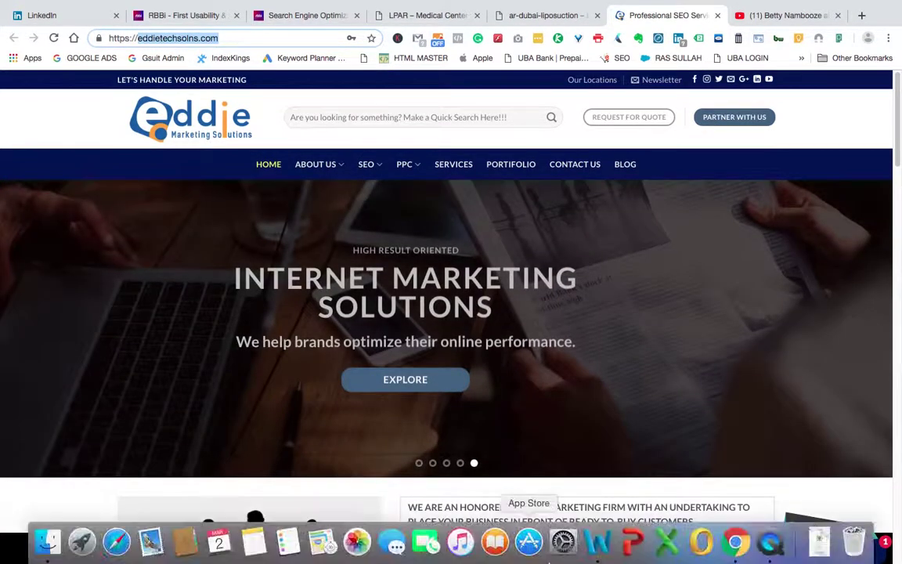
{"action": "left_click", "coordinate": [595, 545]}
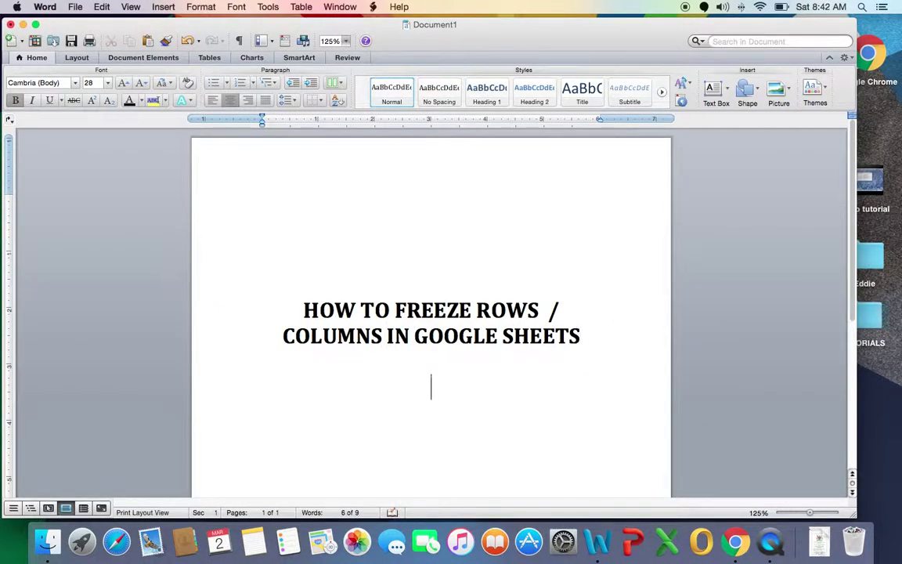
Step: Paste eddietechsolns.com on its own line beneath the Word title
{"action": "key", "text": "super+v"}
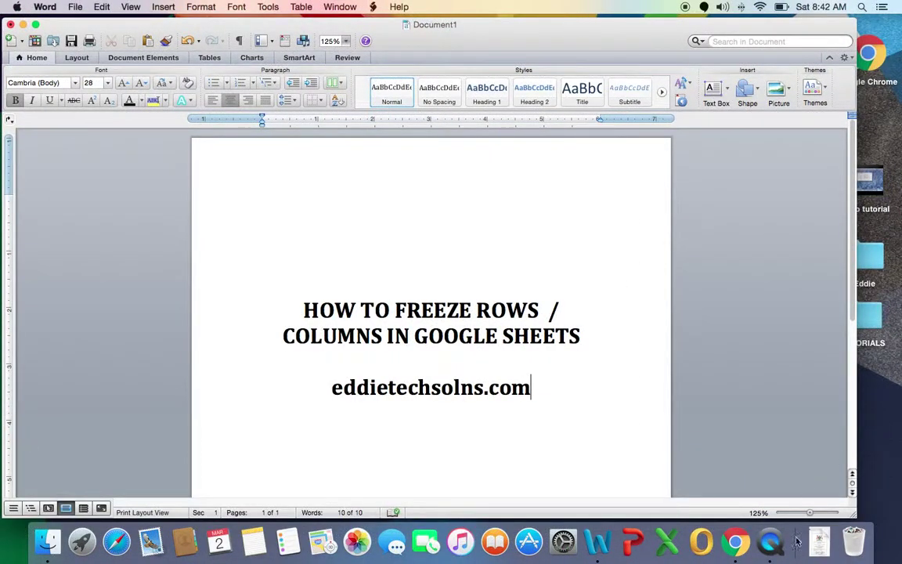
Step: Switch to Chrome and look through the Medstar, company website and YouTube tabs
{"action": "left_click", "coordinate": [735, 542]}
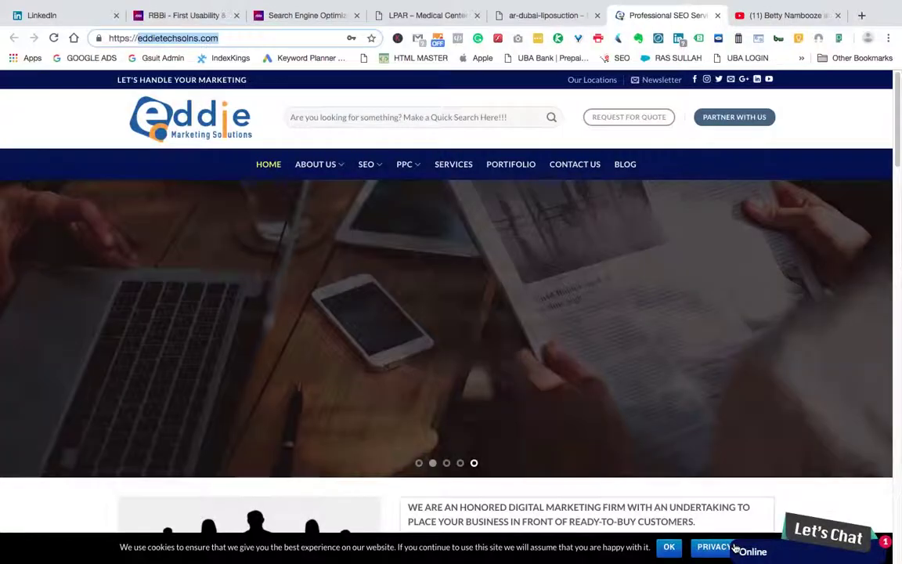
{"action": "scroll", "coordinate": [643, 391], "scroll_direction": "down", "scroll_amount": 2}
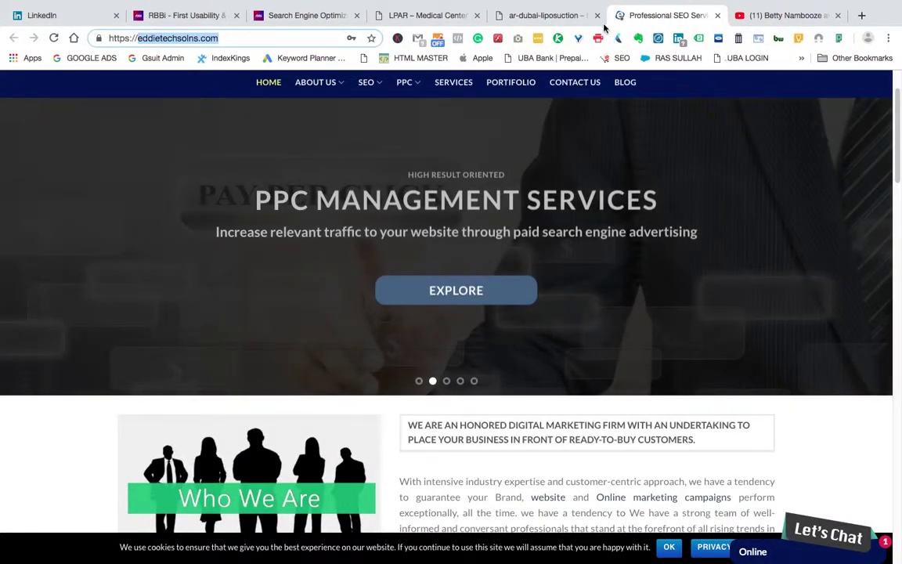
{"action": "left_click", "coordinate": [542, 16]}
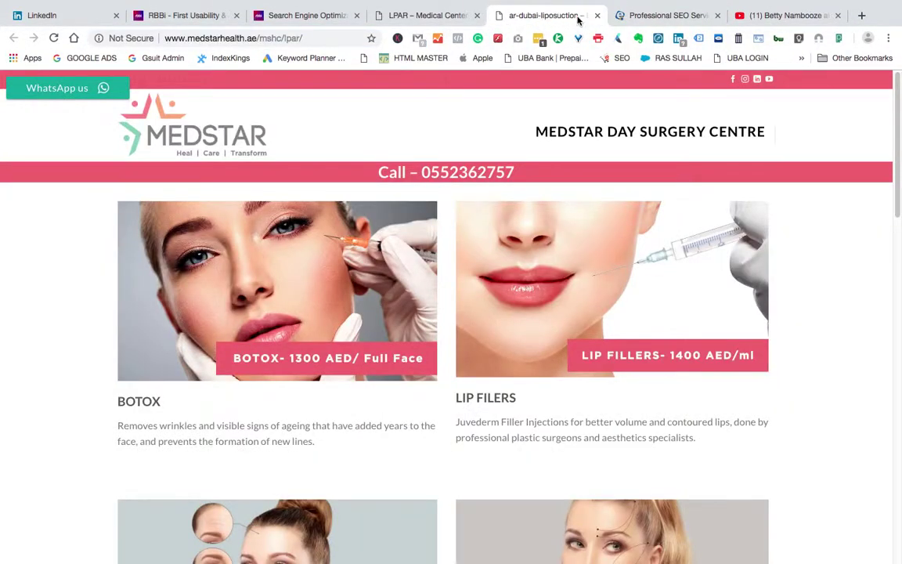
{"action": "left_click", "coordinate": [633, 15]}
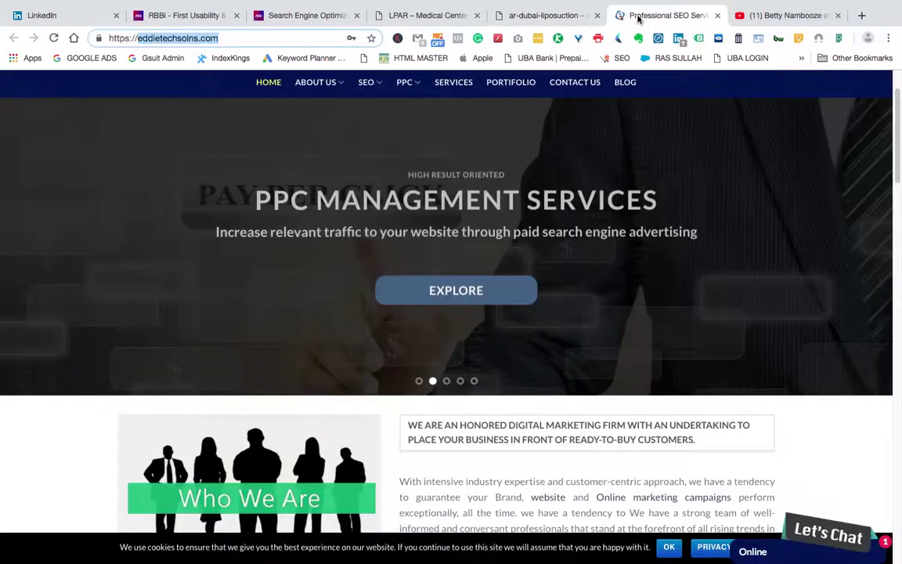
{"action": "left_click", "coordinate": [766, 15]}
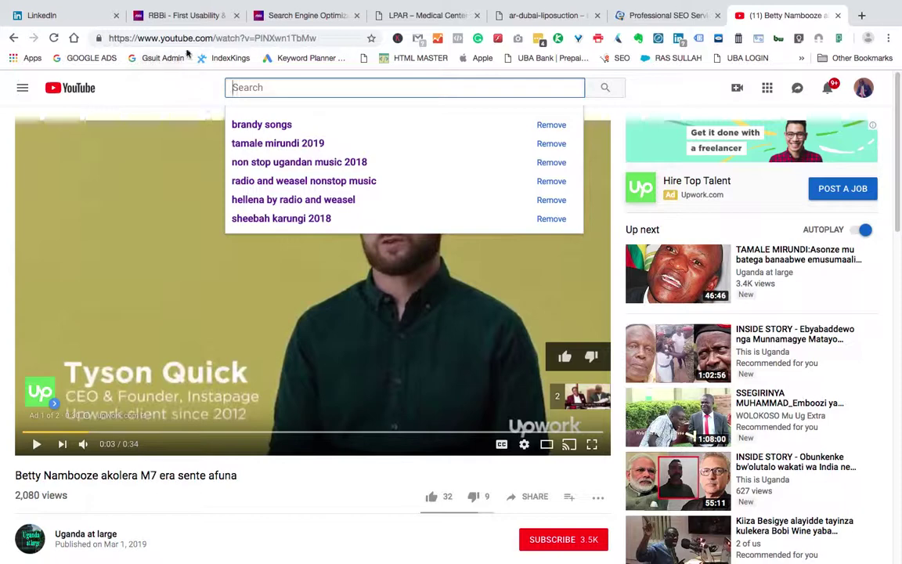
Step: Search Google for 'GOOGLE SHEETS' and open the Google Sheets sign-in result
{"action": "left_click", "coordinate": [215, 42]}
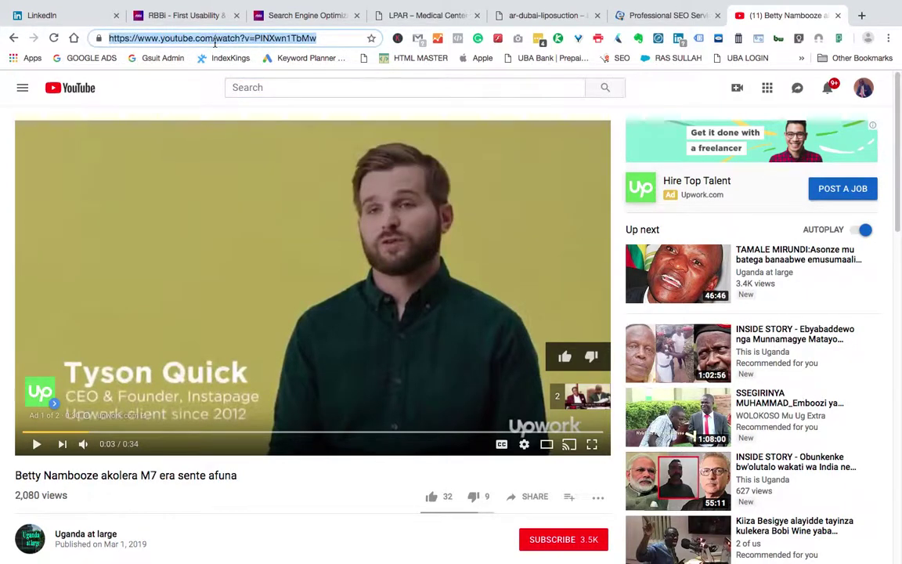
{"action": "type", "text": "GOOGLE SHEE"}
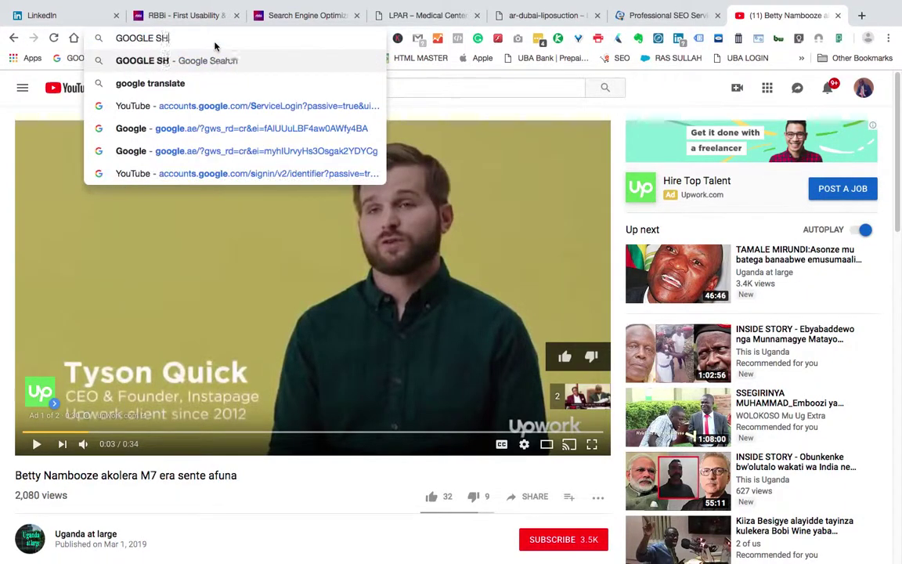
{"action": "type", "text": "TS"}
{"action": "key", "text": "Return"}
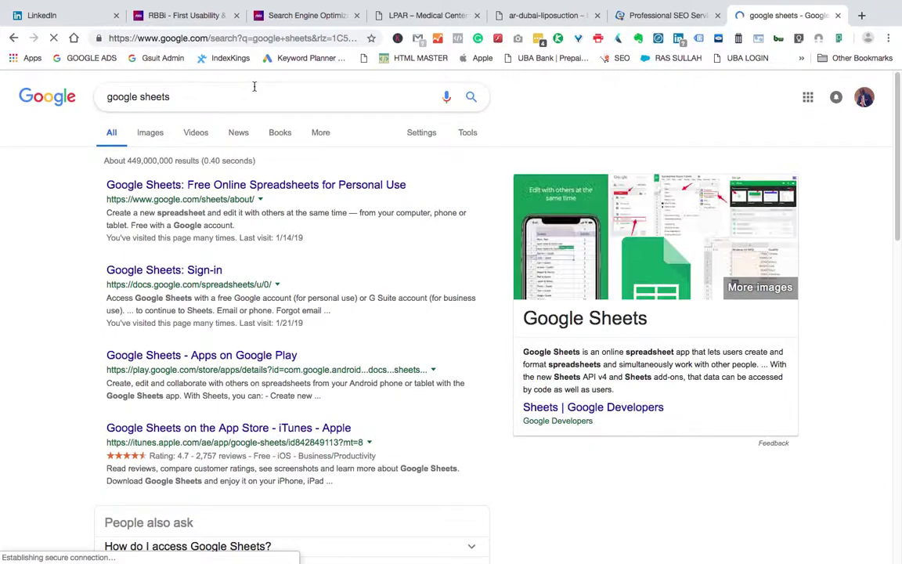
{"action": "left_click", "coordinate": [157, 272]}
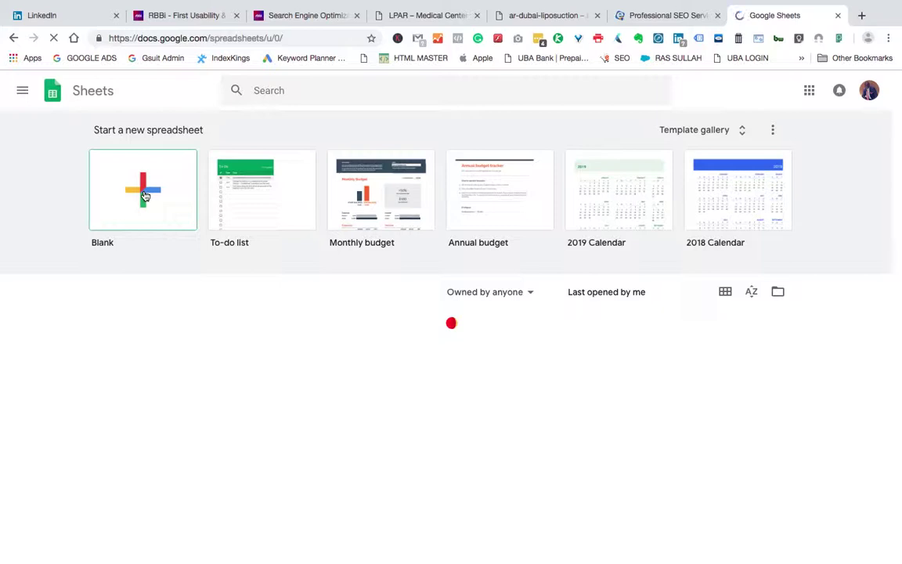
Step: Start a Blank spreadsheet and select its 'Untitled spreadsheet' title for renaming
{"action": "left_click", "coordinate": [145, 196]}
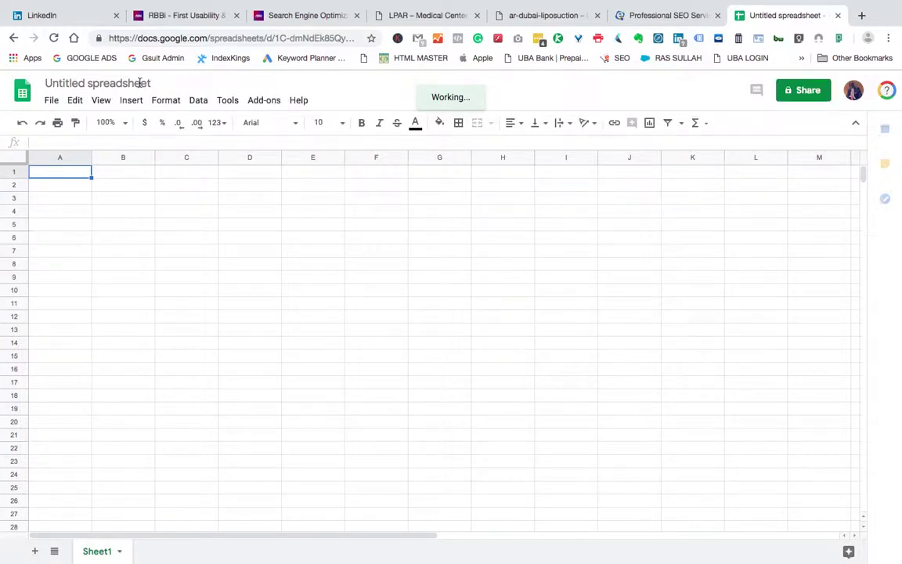
{"action": "left_click", "coordinate": [140, 83]}
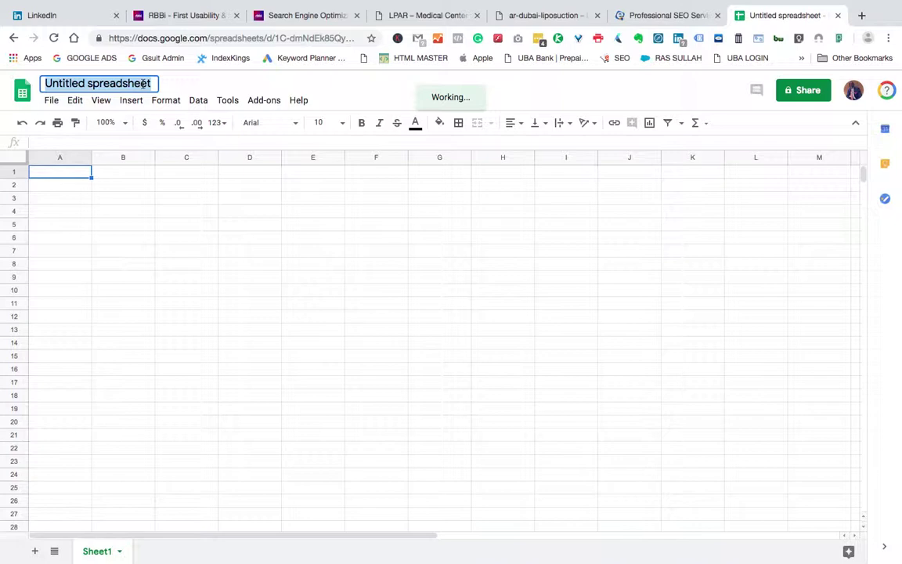
Step: Type 'TUTORIAL FREEZING PANES' as the spreadsheet title, correcting typos, and commit it
{"action": "type", "text": "TURORIAL"}
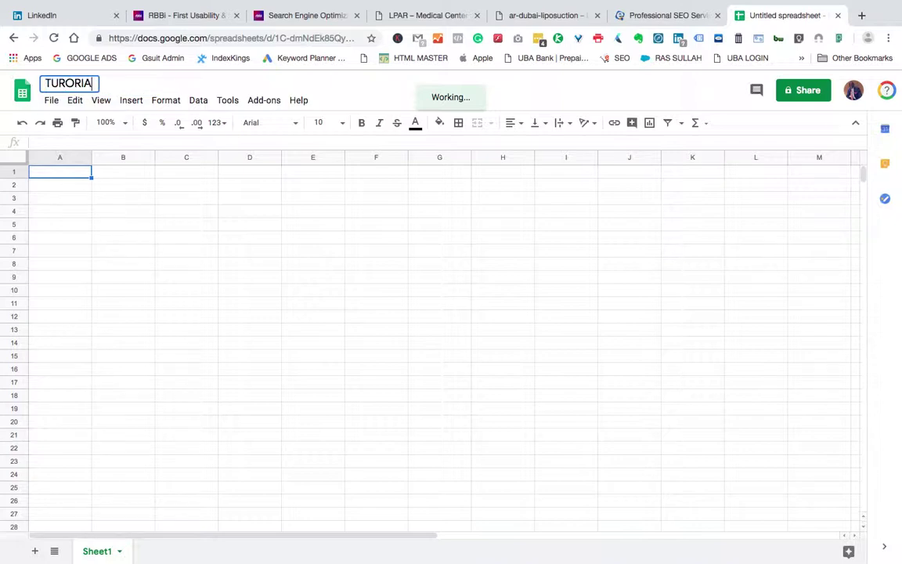
{"action": "key", "text": "BackSpace"}
{"action": "key", "text": "BackSpace"}
{"action": "key", "text": "BackSpace"}
{"action": "key", "text": "BackSpace"}
{"action": "key", "text": "BackSpace"}
{"action": "key", "text": "BackSpace"}
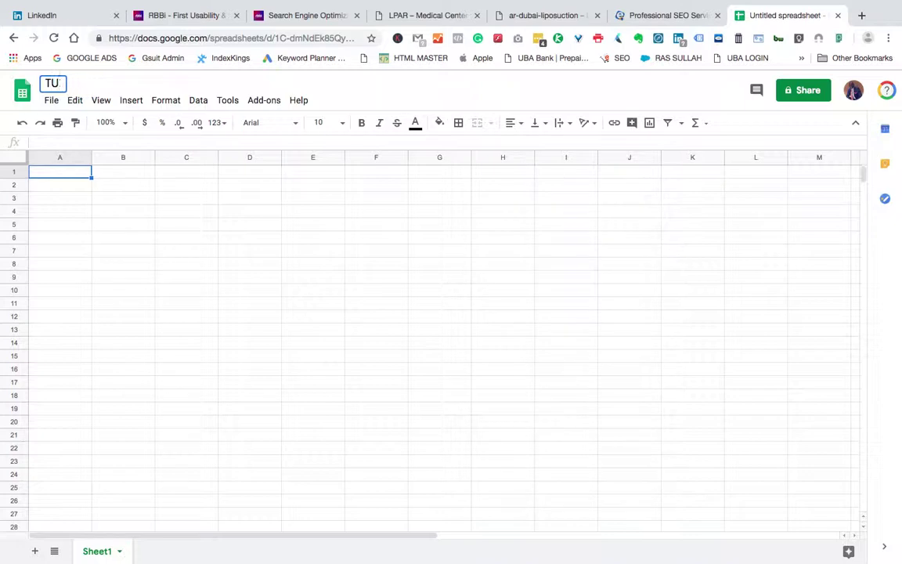
{"action": "type", "text": "TORIAL"}
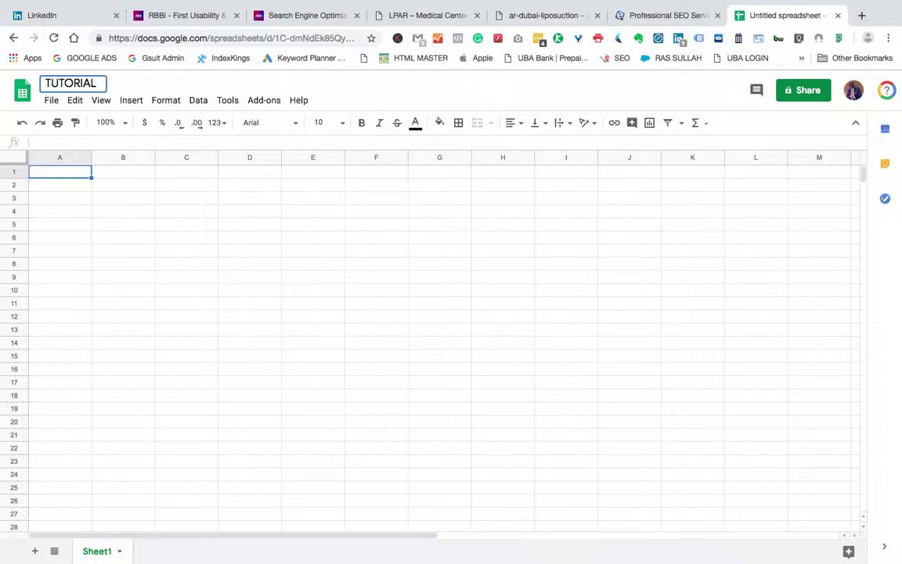
{"action": "type", "text": " FREZ"}
{"action": "key", "text": "BackSpace"}
{"action": "type", "text": "EZZ"}
{"action": "key", "text": "BackSpace"}
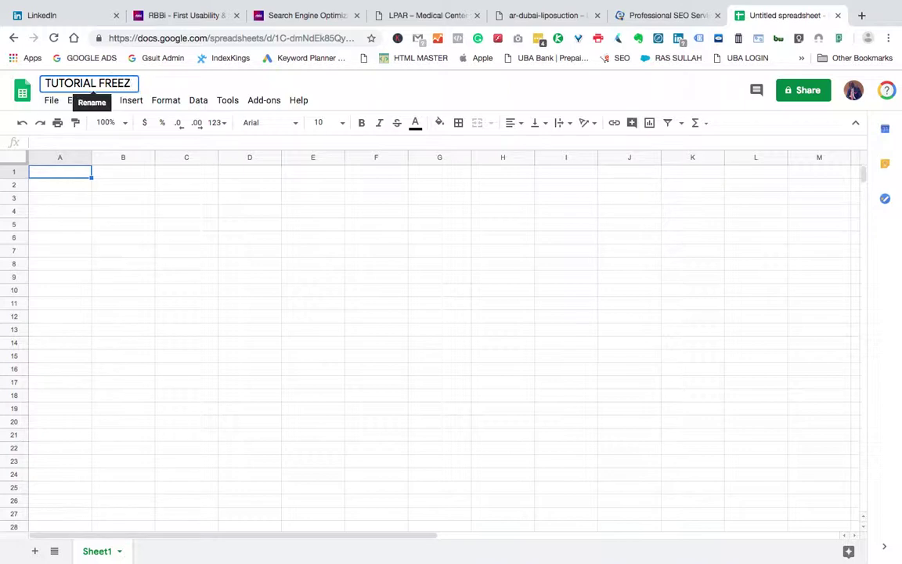
{"action": "type", "text": "ING PANES"}
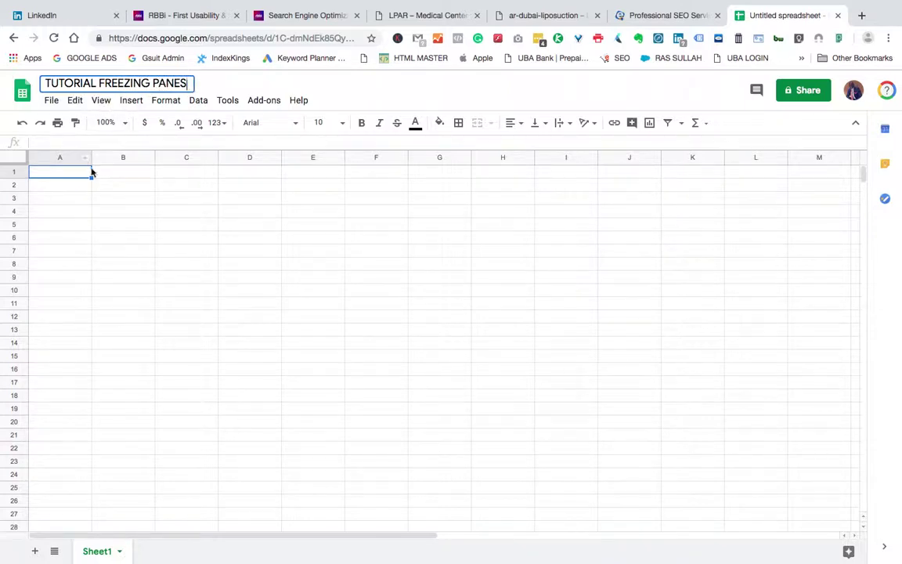
{"action": "left_click", "coordinate": [76, 174]}
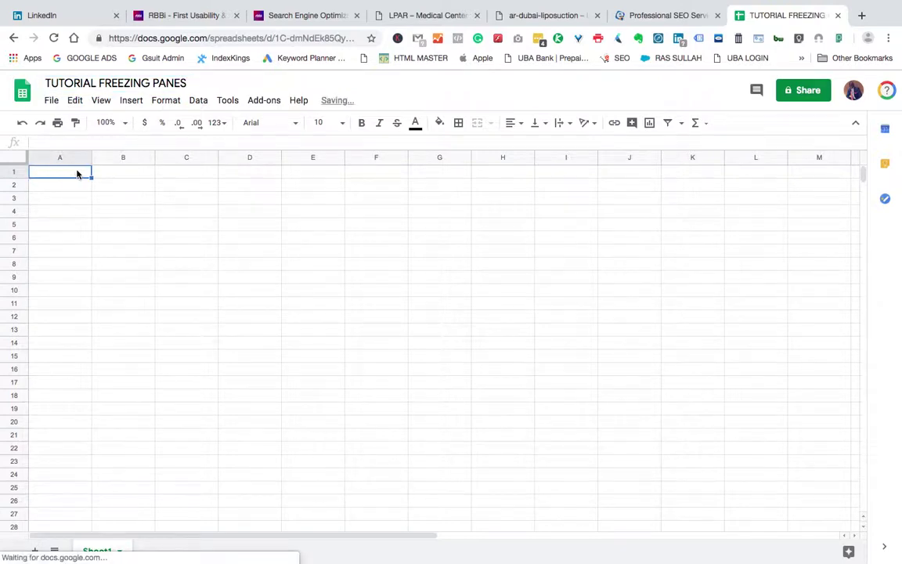
Step: Enter headers NAME, GENDER, PHONE, DOB and LOCATION across A1:E1
{"action": "type", "text": "NAME"}
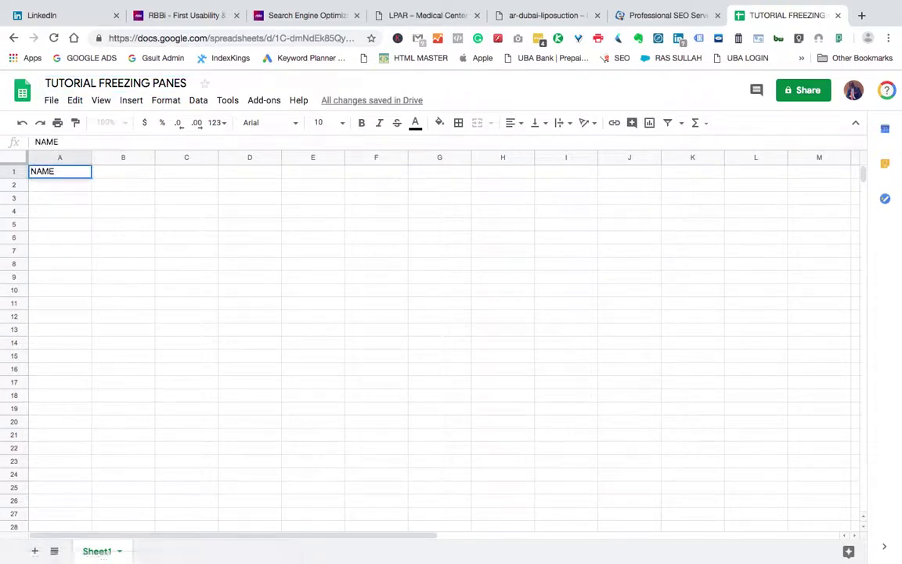
{"action": "key", "text": "Tab"}
{"action": "type", "text": "GENDER"}
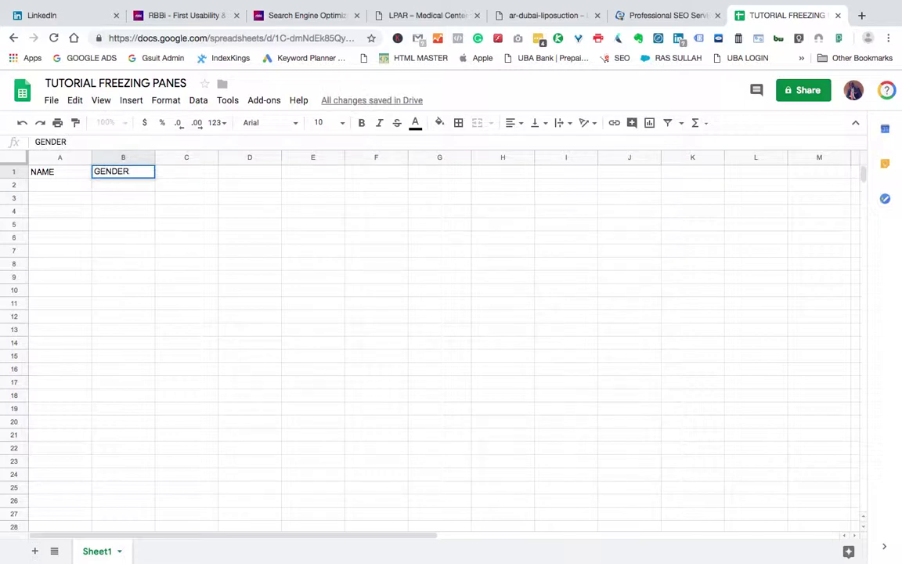
{"action": "key", "text": "Tab"}
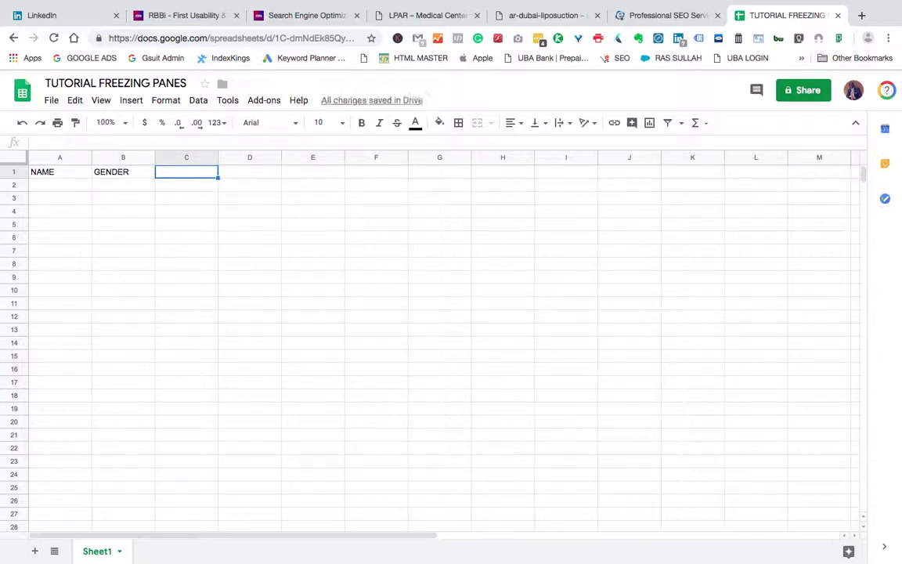
{"action": "type", "text": "PHONE"}
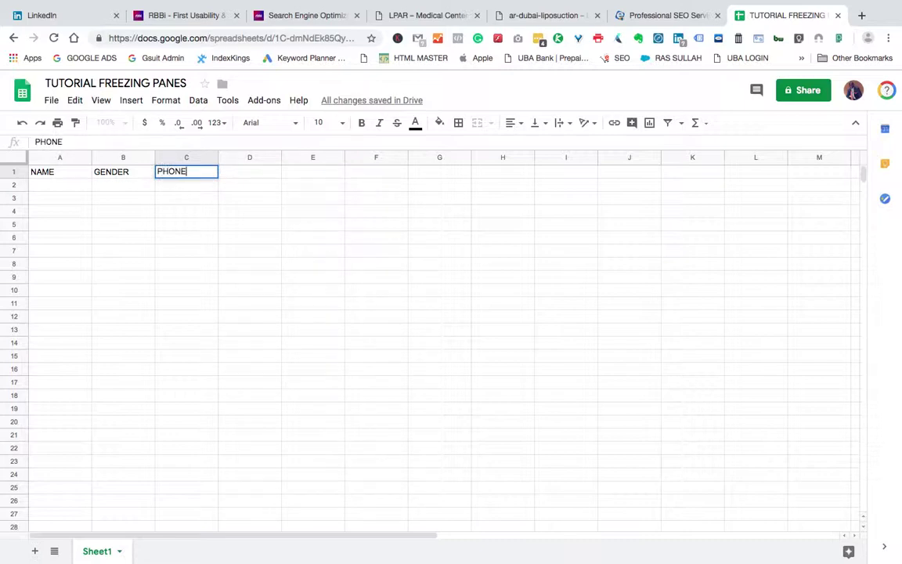
{"action": "key", "text": "Tab"}
{"action": "type", "text": "AGE"}
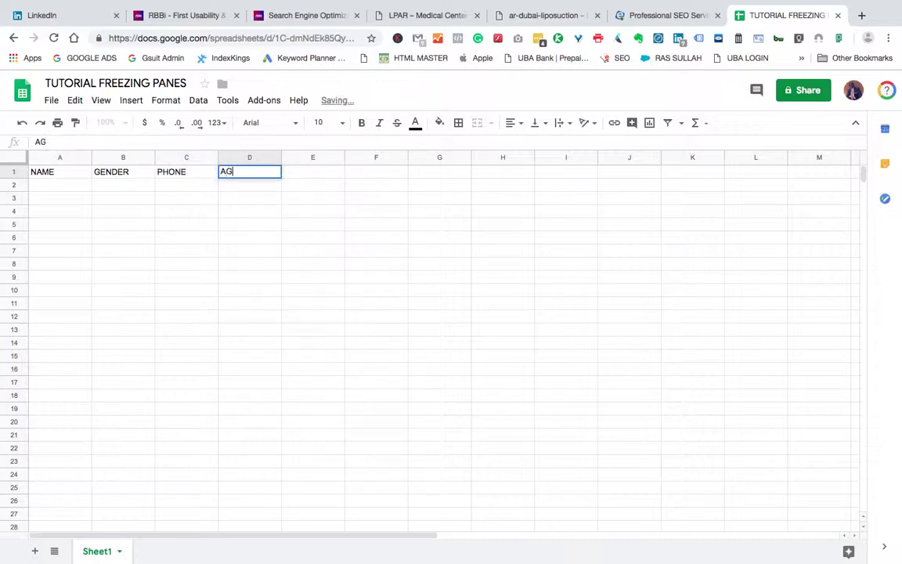
{"action": "key", "text": "BackSpace"}
{"action": "key", "text": "BackSpace"}
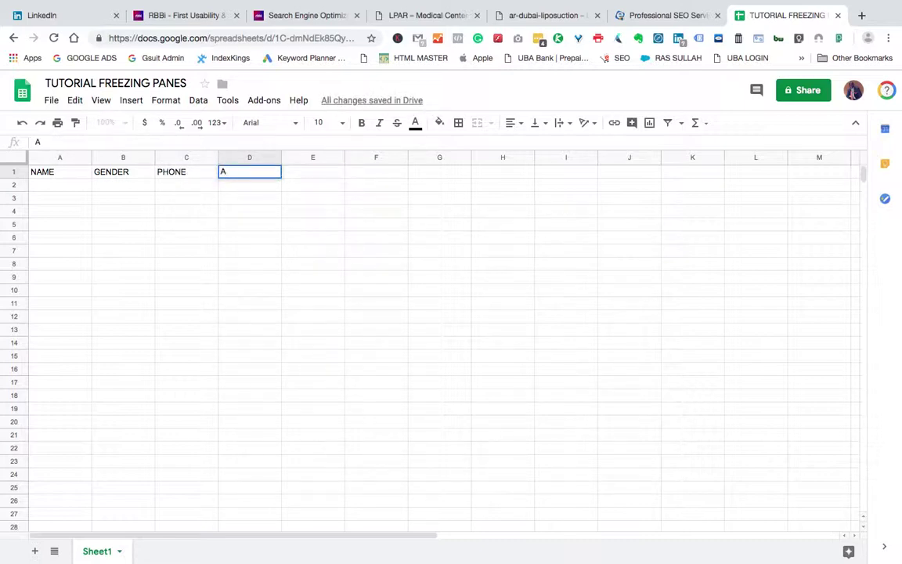
{"action": "key", "text": "BackSpace"}
{"action": "type", "text": "DOB"}
{"action": "key", "text": "Tab"}
{"action": "type", "text": "VILA"}
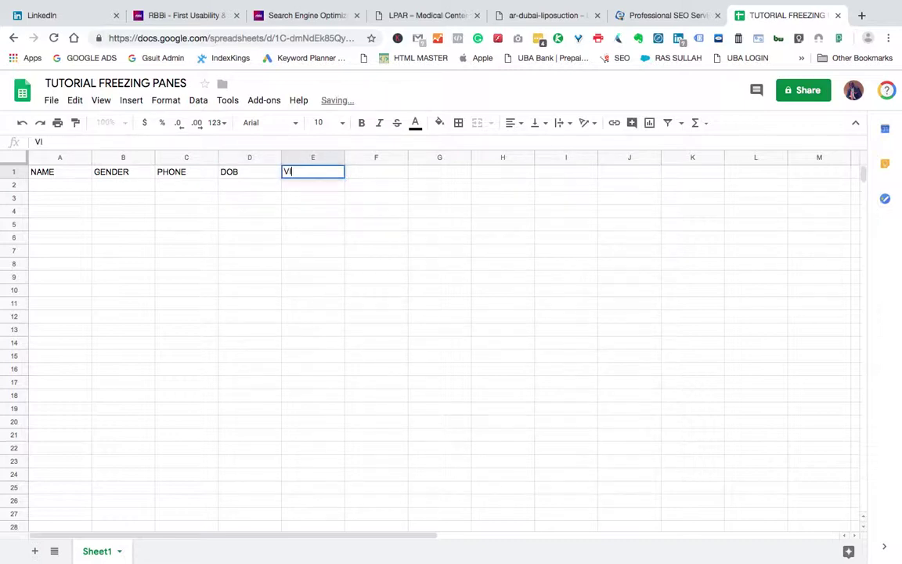
{"action": "key", "text": "BackSpace"}
{"action": "key", "text": "BackSpace"}
{"action": "type", "text": "LOCATI"}
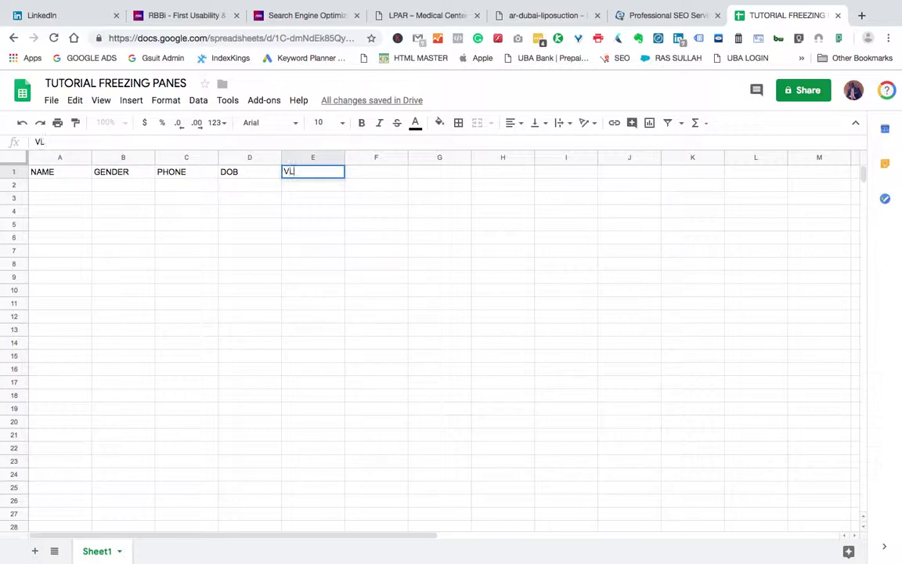
{"action": "key", "text": "BackSpace"}
{"action": "key", "text": "BackSpace"}
{"action": "key", "text": "BackSpace"}
{"action": "key", "text": "BackSpace"}
{"action": "key", "text": "BackSpace"}
{"action": "key", "text": "BackSpace"}
{"action": "key", "text": "BackSpace"}
{"action": "type", "text": "LOCATION"}
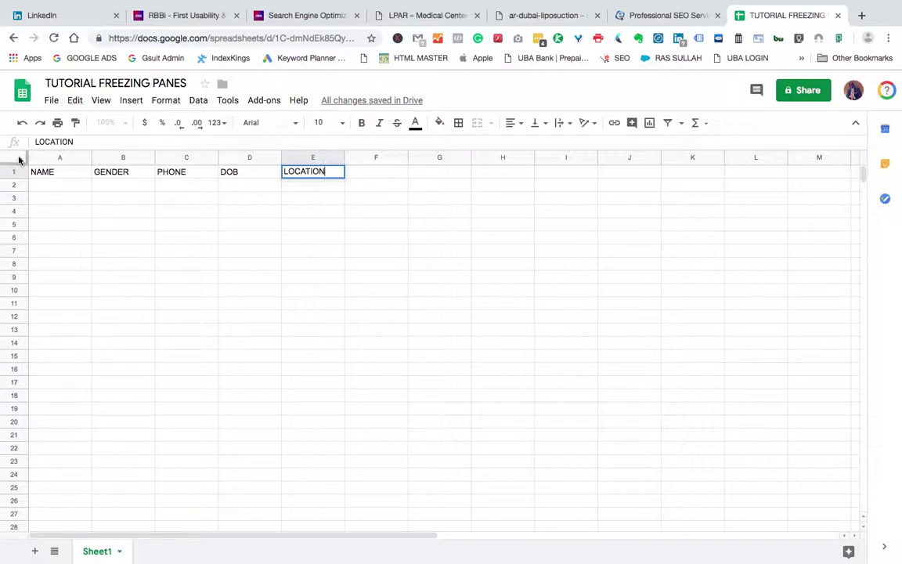
{"action": "left_click", "coordinate": [53, 192]}
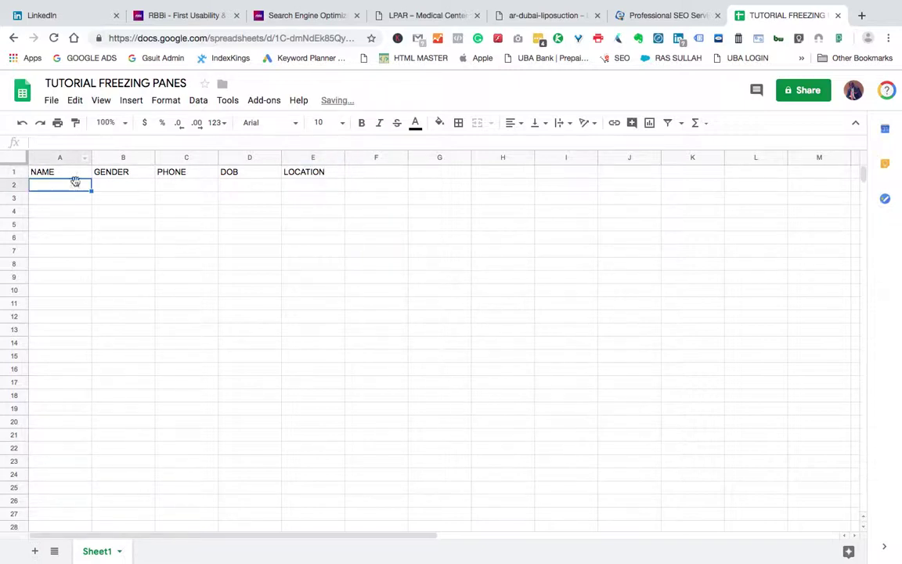
Step: Fill A2:C2 with a sample person's name, Male, and a phone number
{"action": "type", "text": "PE"}
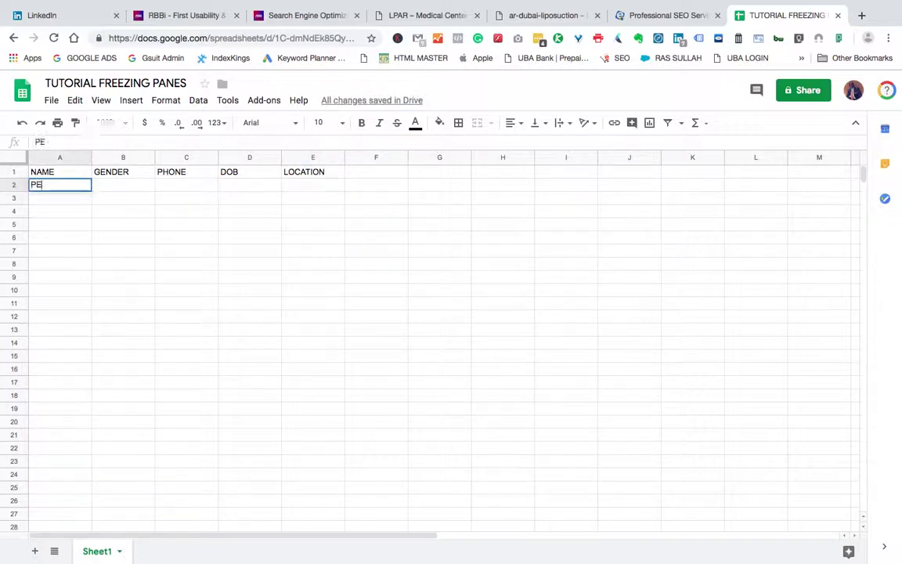
{"action": "type", "text": "TER"}
{"action": "key", "text": "Tab"}
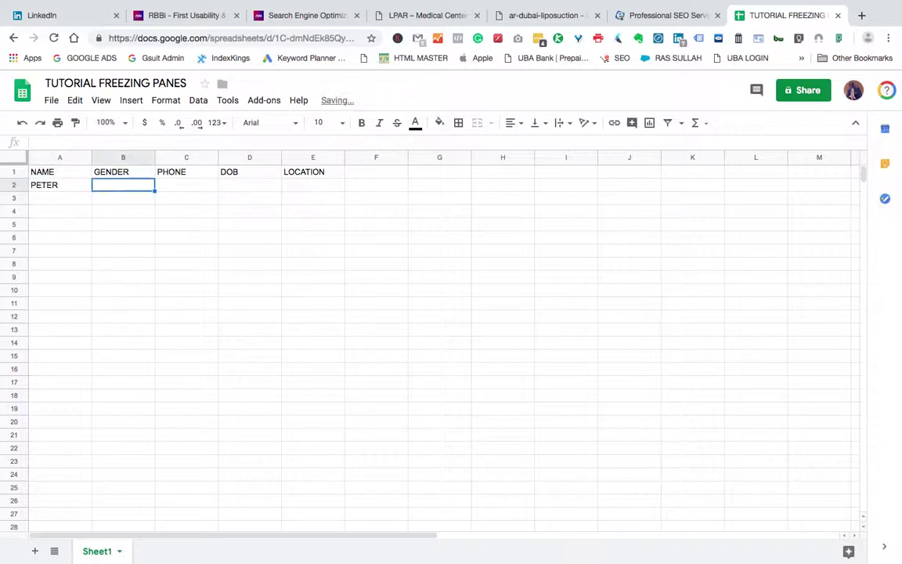
{"action": "type", "text": "Ma"}
{"action": "key", "text": "BackSpace"}
{"action": "key", "text": "BackSpace"}
{"action": "type", "text": "Ma"}
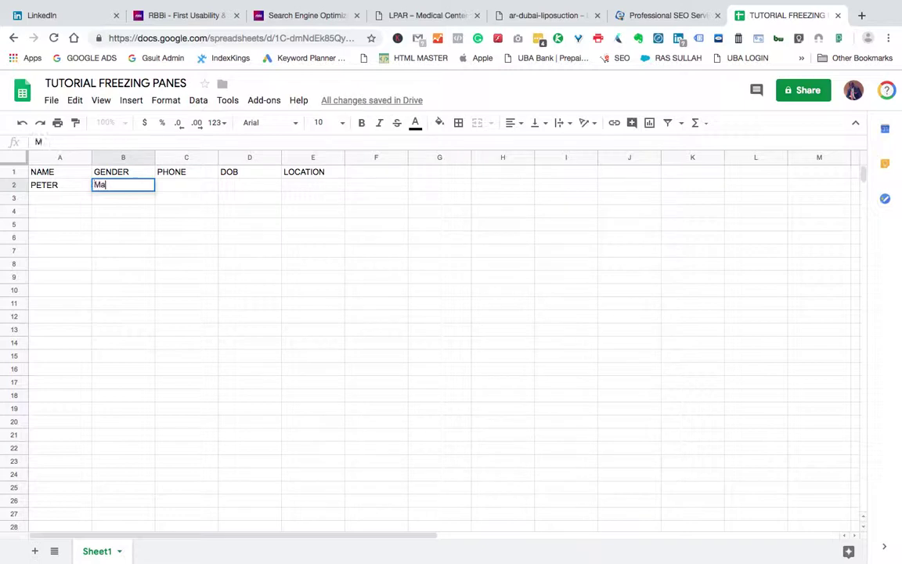
{"action": "type", "text": "le"}
{"action": "key", "text": "Tab"}
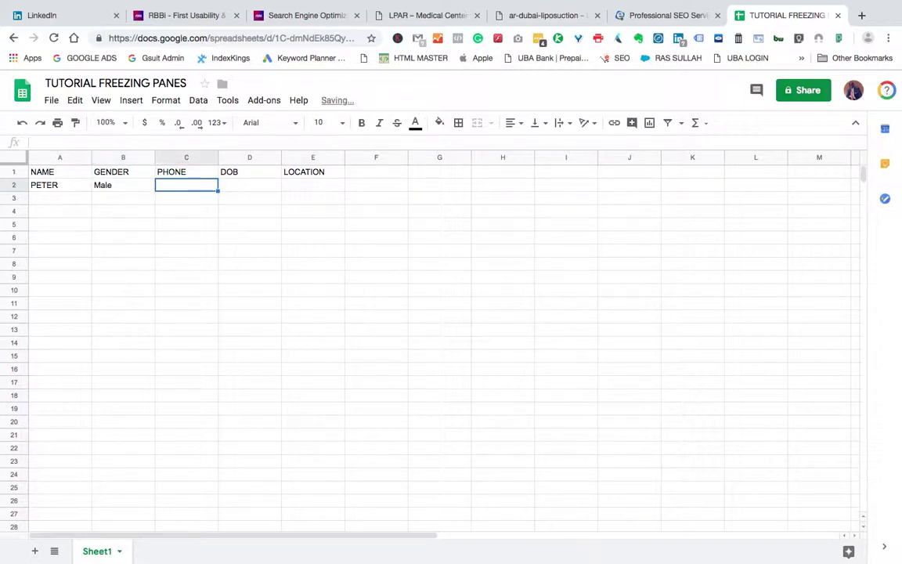
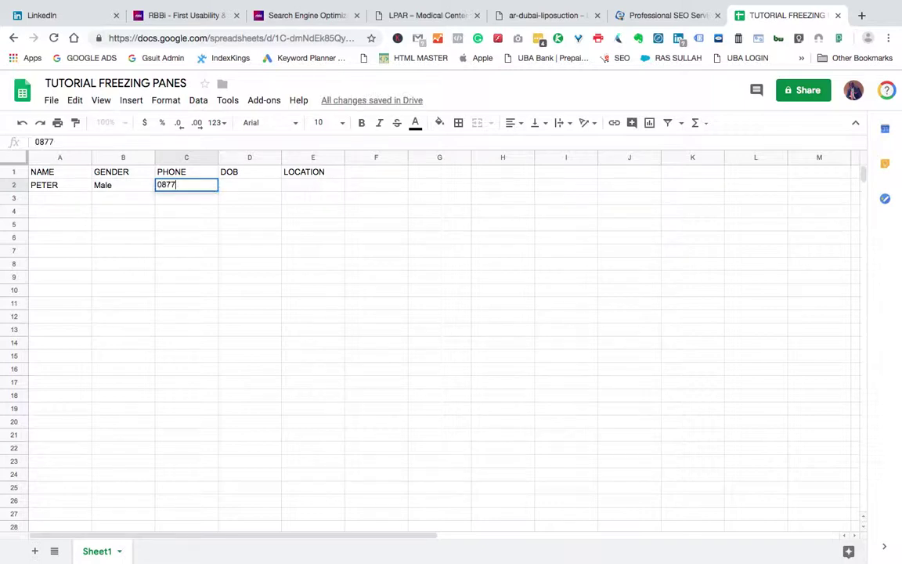
{"action": "left_click", "coordinate": [250, 185]}
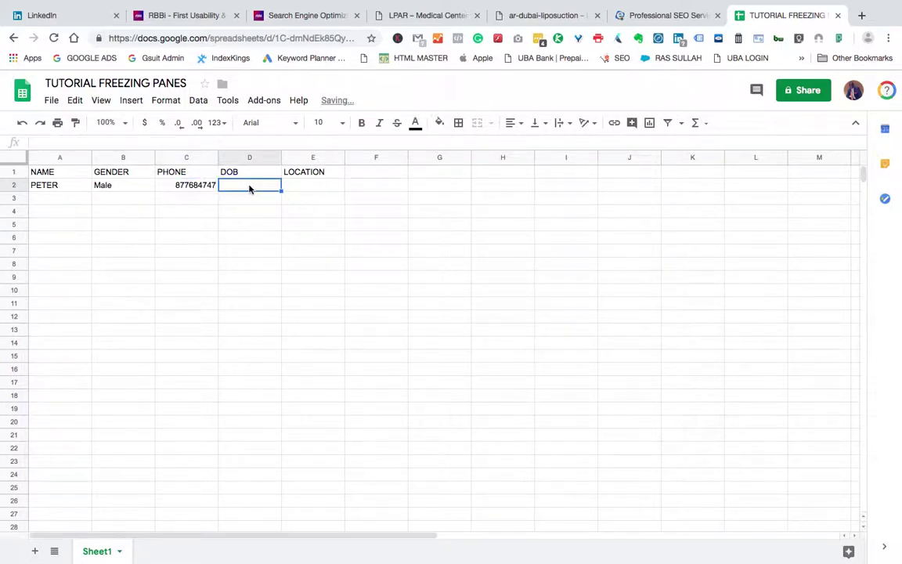
{"action": "type", "text": "09"}
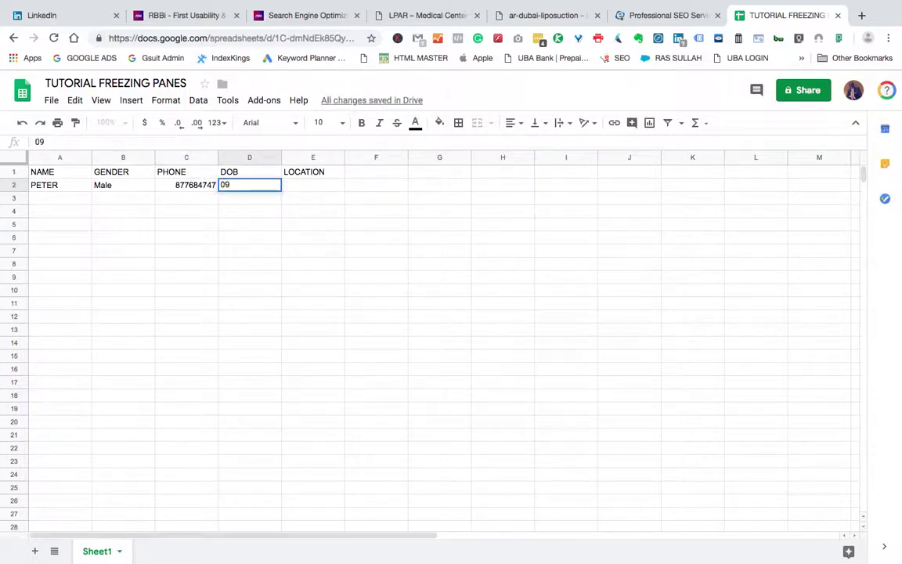
{"action": "type", "text": "/07/1993"}
{"action": "key", "text": "Tab"}
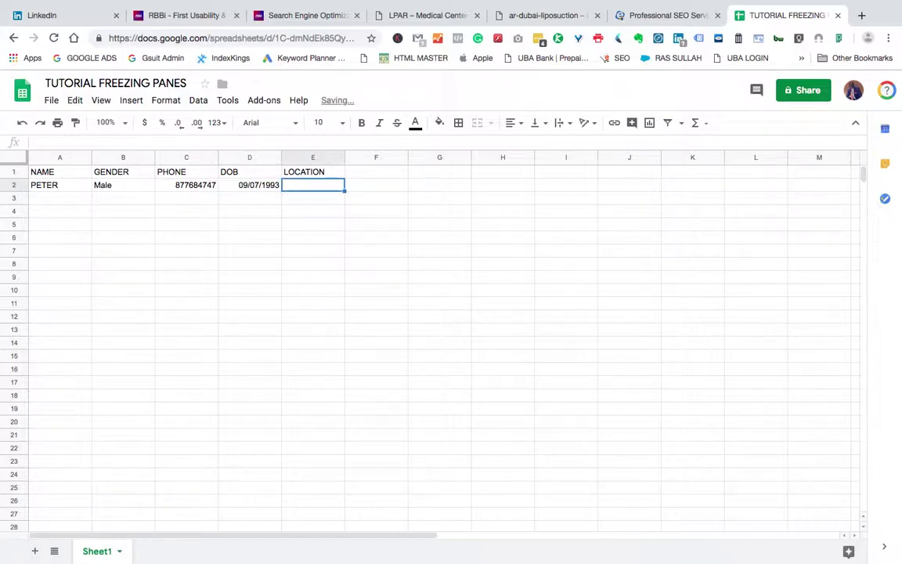
{"action": "type", "text": "DUBAI"}
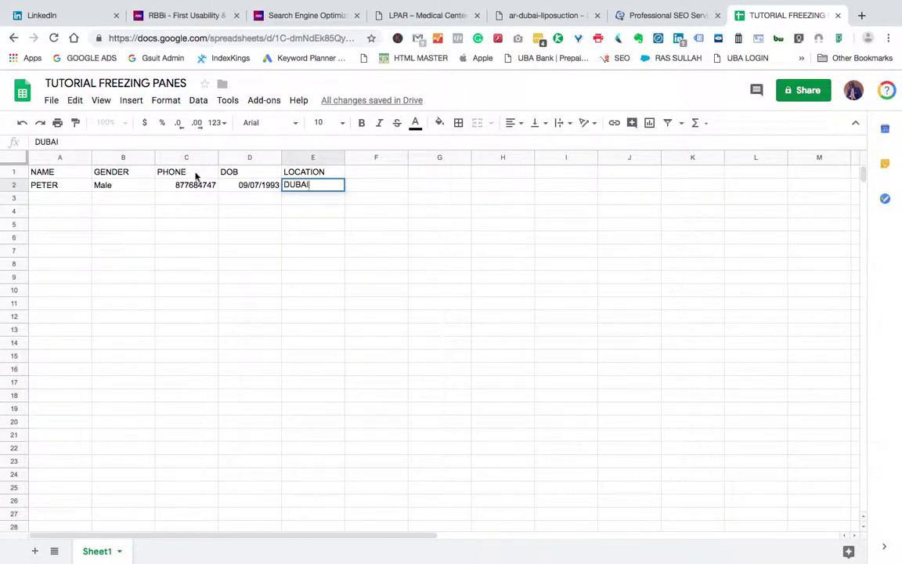
{"action": "left_click", "coordinate": [15, 185]}
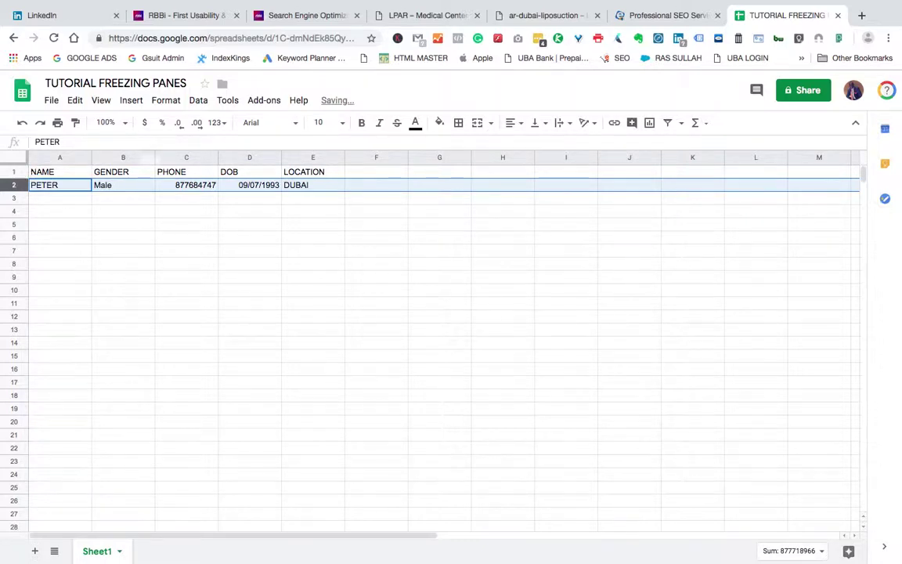
{"action": "left_click", "coordinate": [333, 187]}
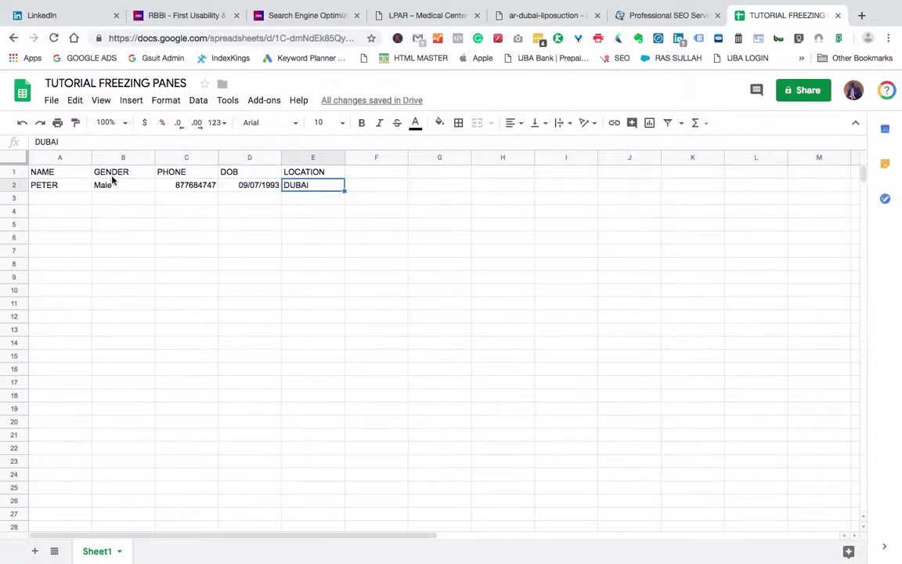
{"action": "left_click", "coordinate": [63, 185]}
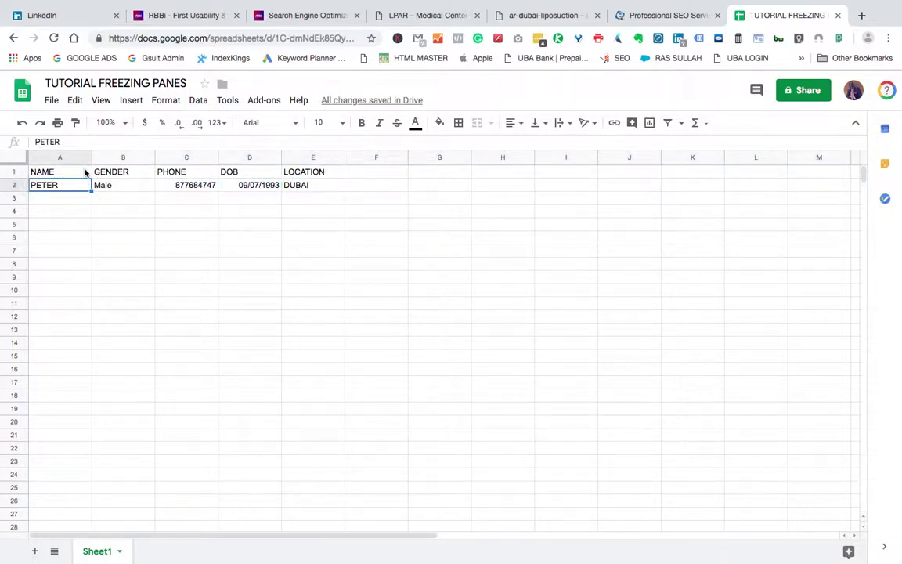
Step: Fill the A2:E2 record down to row 25, with DOB dates running to 09/30/1993
{"action": "key", "text": "shift+Right"}
{"action": "key", "text": "shift+Right"}
{"action": "key", "text": "shift+Right"}
{"action": "key", "text": "shift+Right"}
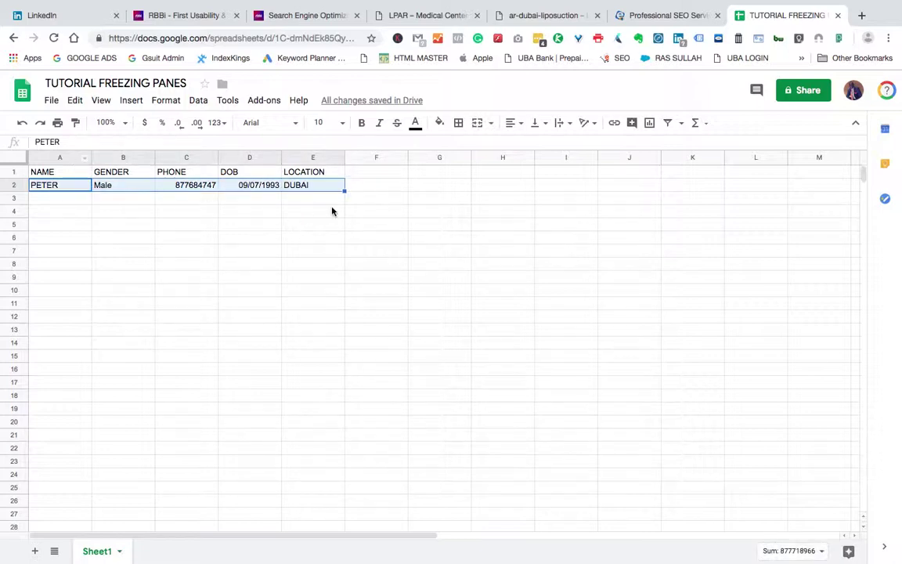
{"action": "left_click_drag", "start_coordinate": [345, 190], "coordinate": [349, 483]}
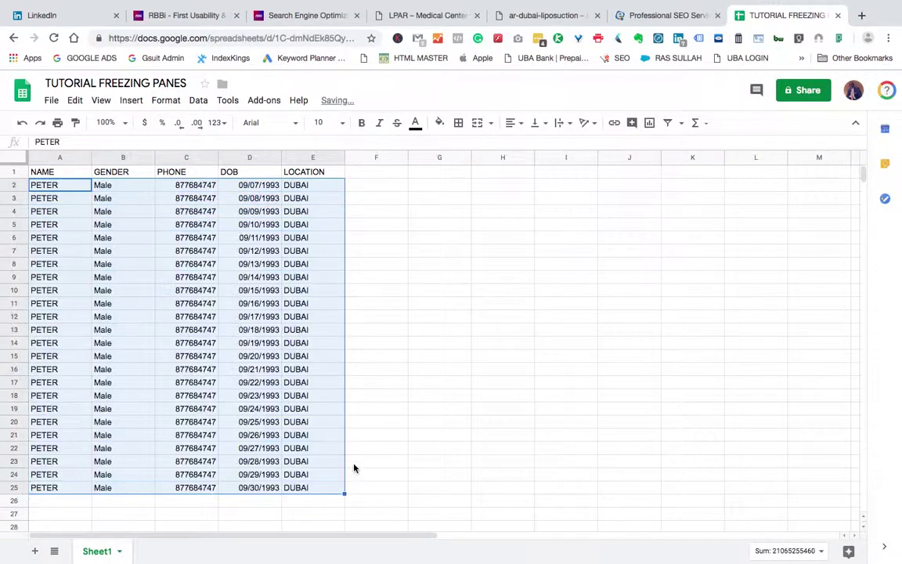
{"action": "left_click", "coordinate": [337, 186]}
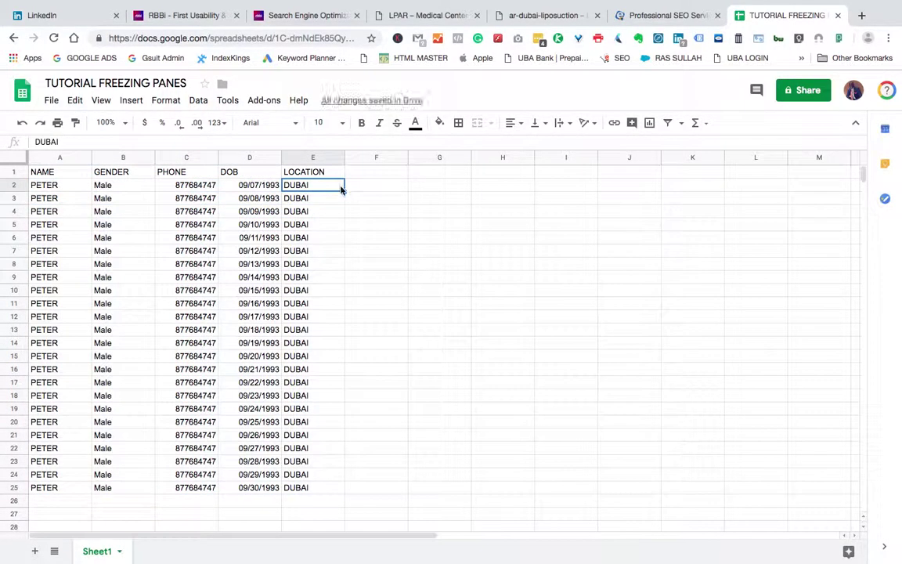
Step: Select the header cells A1:E1
{"action": "left_click", "coordinate": [14, 170]}
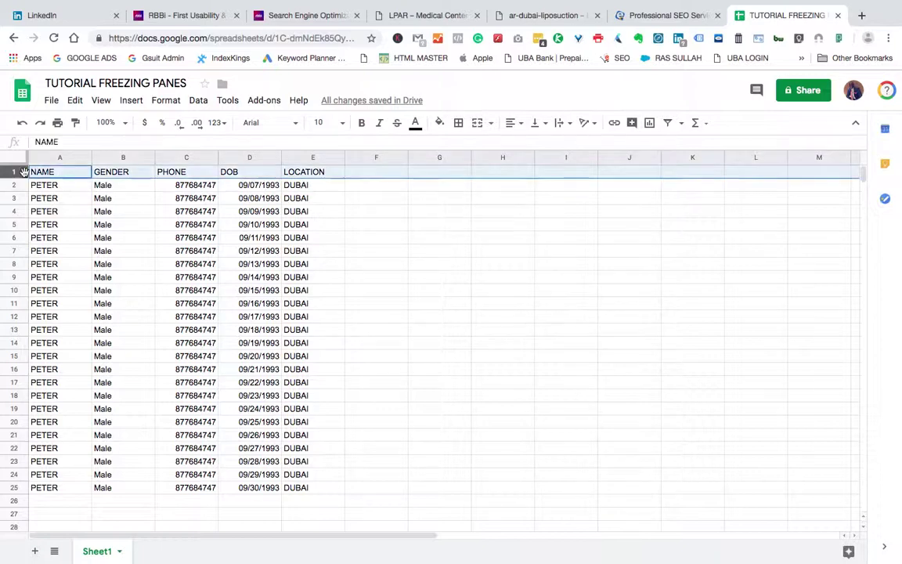
{"action": "left_click", "coordinate": [328, 177]}
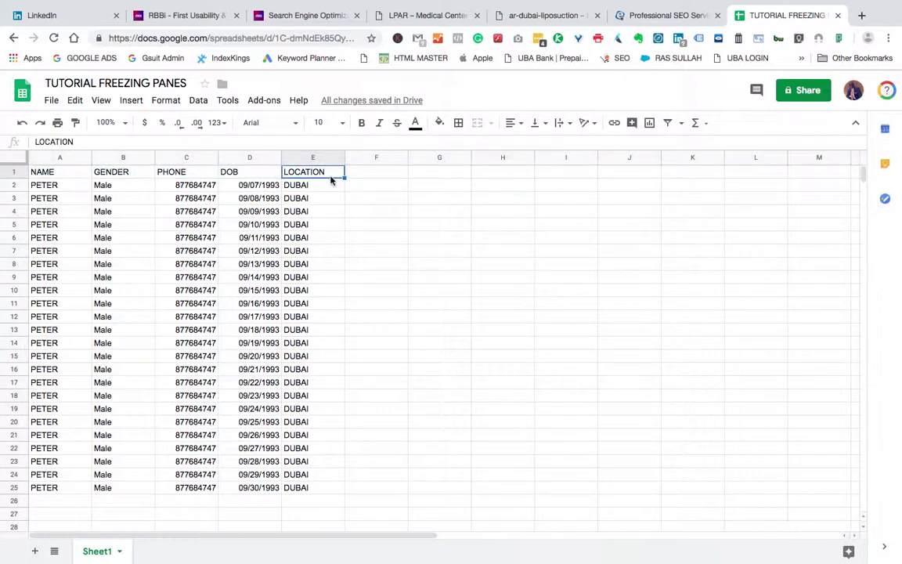
{"action": "left_click_drag", "start_coordinate": [331, 180], "coordinate": [47, 172]}
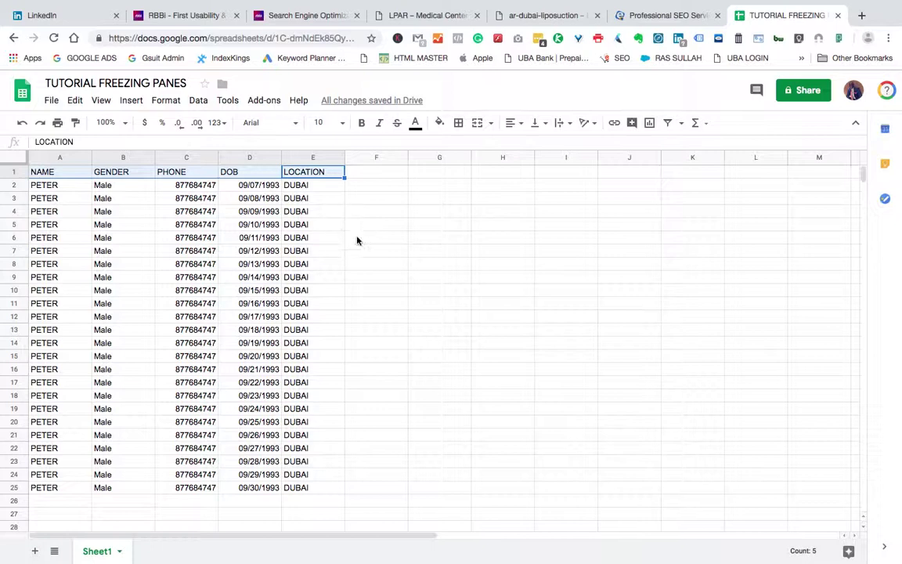
{"action": "left_click", "coordinate": [349, 252]}
{"action": "left_click", "coordinate": [286, 252]}
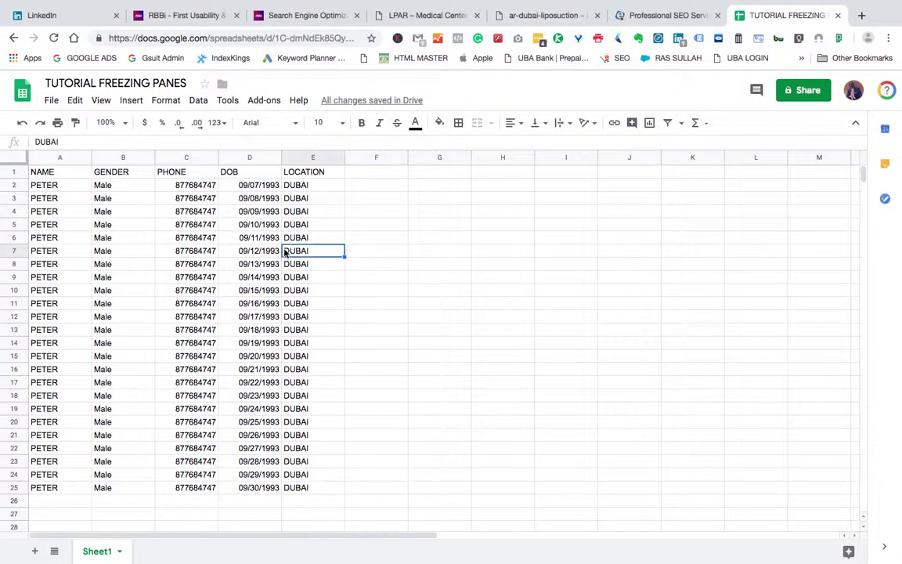
{"action": "scroll", "coordinate": [297, 247], "scroll_direction": "down", "scroll_amount": 3}
{"action": "scroll", "coordinate": [335, 246], "scroll_direction": "up", "scroll_amount": 3}
{"action": "scroll", "coordinate": [334, 246], "scroll_direction": "down", "scroll_amount": 10}
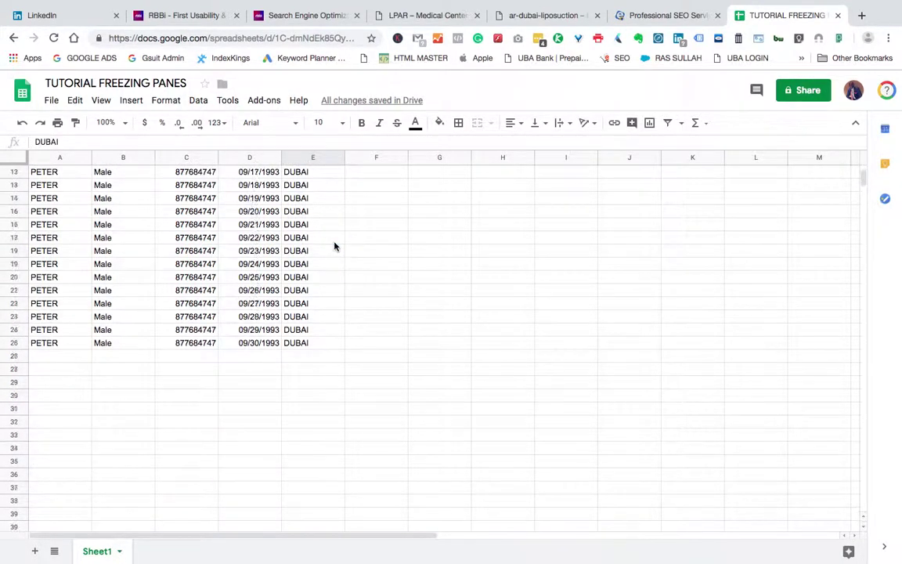
{"action": "scroll", "coordinate": [335, 246], "scroll_direction": "down", "scroll_amount": 12}
{"action": "scroll", "coordinate": [335, 246], "scroll_direction": "up", "scroll_amount": 19}
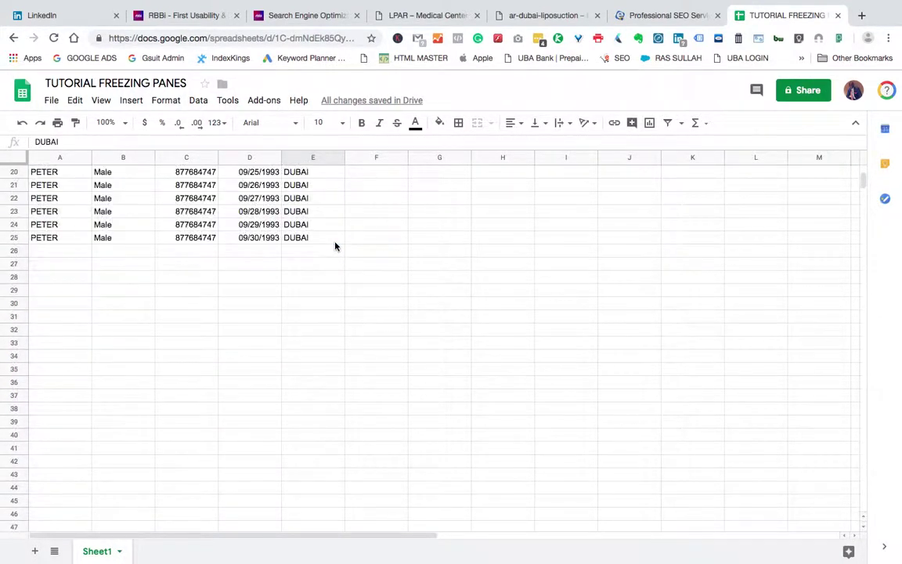
{"action": "scroll", "coordinate": [335, 247], "scroll_direction": "up", "scroll_amount": 3}
{"action": "scroll", "coordinate": [336, 247], "scroll_direction": "down", "scroll_amount": 20}
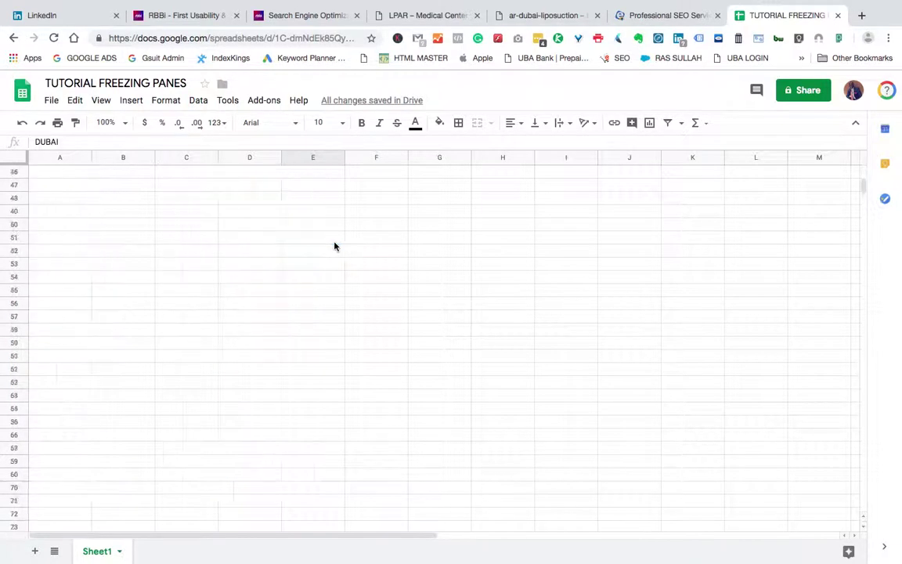
{"action": "scroll", "coordinate": [334, 247], "scroll_direction": "up", "scroll_amount": 7}
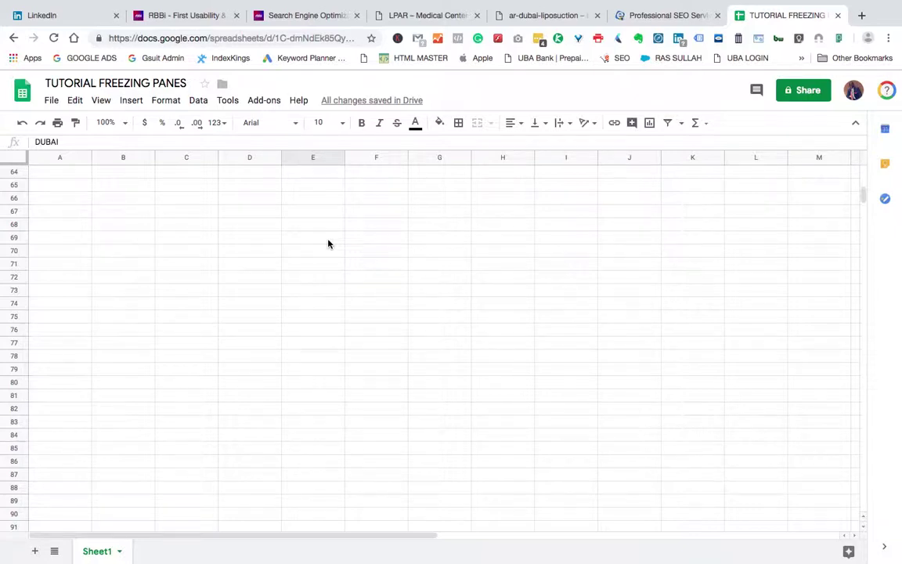
{"action": "scroll", "coordinate": [328, 244], "scroll_direction": "down", "scroll_amount": 20}
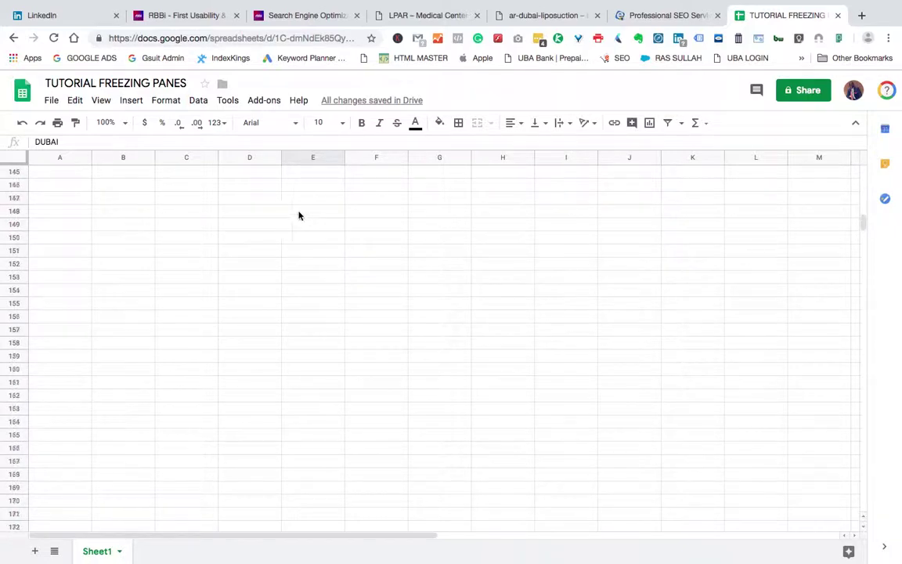
{"action": "left_click", "coordinate": [216, 205]}
{"action": "scroll", "coordinate": [222, 203], "scroll_direction": "down", "scroll_amount": 18}
{"action": "scroll", "coordinate": [271, 198], "scroll_direction": "down", "scroll_amount": 20}
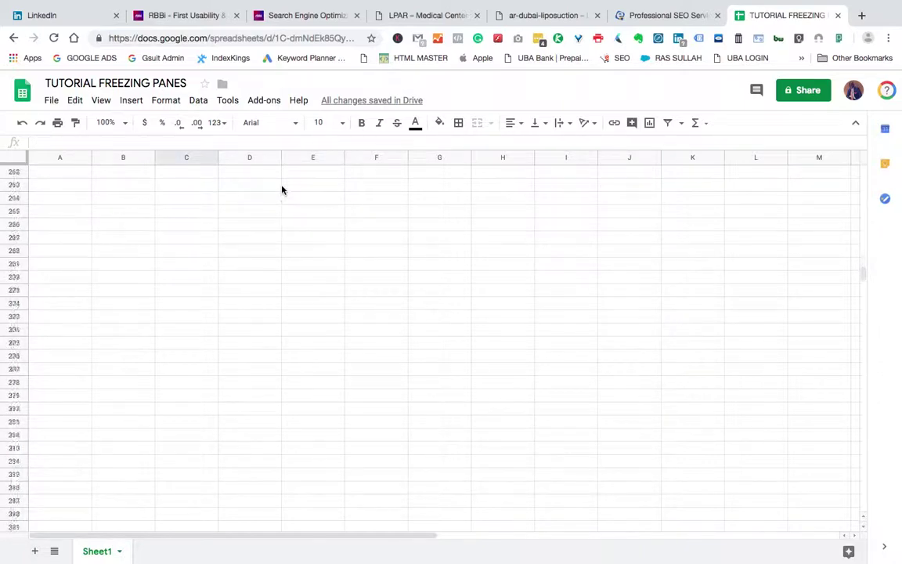
{"action": "scroll", "coordinate": [282, 170], "scroll_direction": "down", "scroll_amount": 8}
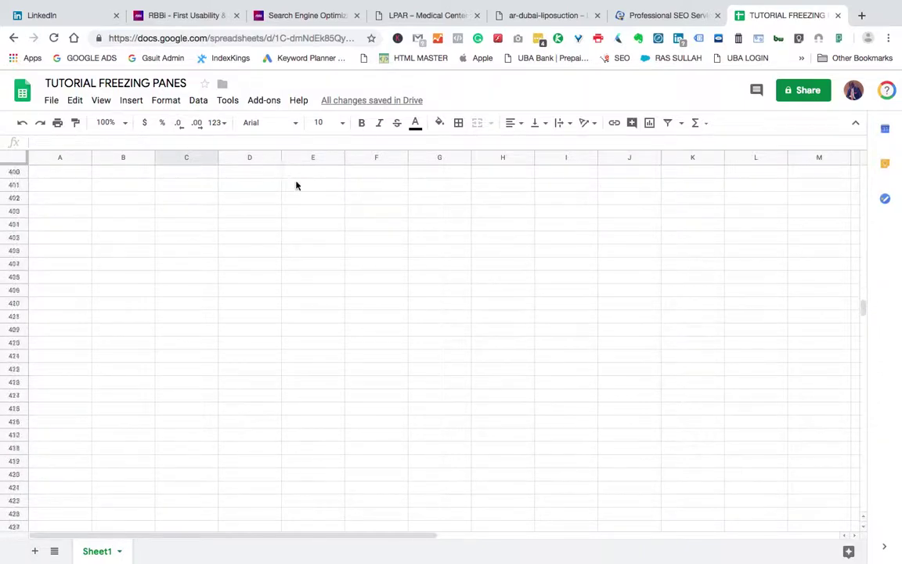
{"action": "scroll", "coordinate": [764, 289], "scroll_direction": "up", "scroll_amount": 5}
{"action": "left_click_drag", "start_coordinate": [864, 311], "coordinate": [864, 267]}
{"action": "left_click_drag", "start_coordinate": [864, 312], "coordinate": [865, 177]}
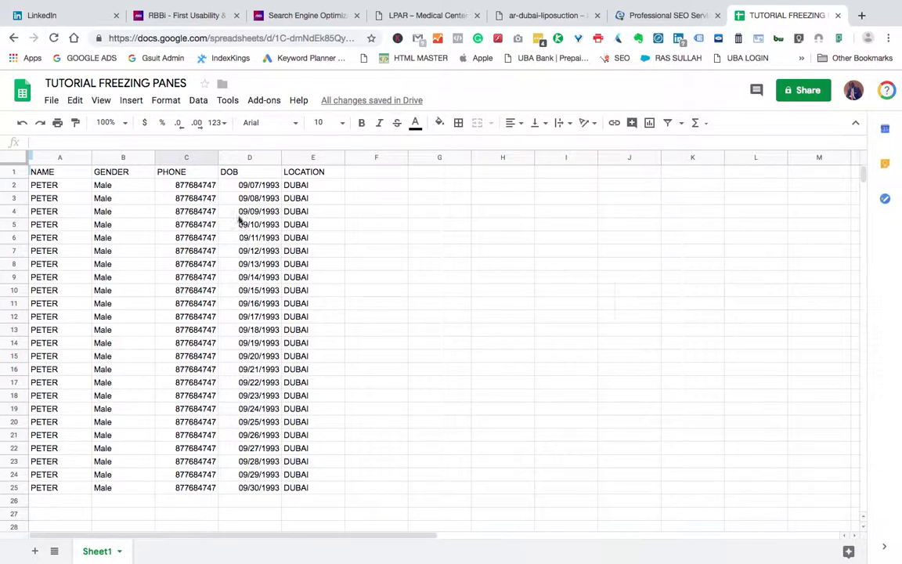
Step: Select A1 and apply View > Freeze > Up to current row (1)
{"action": "left_click", "coordinate": [298, 172]}
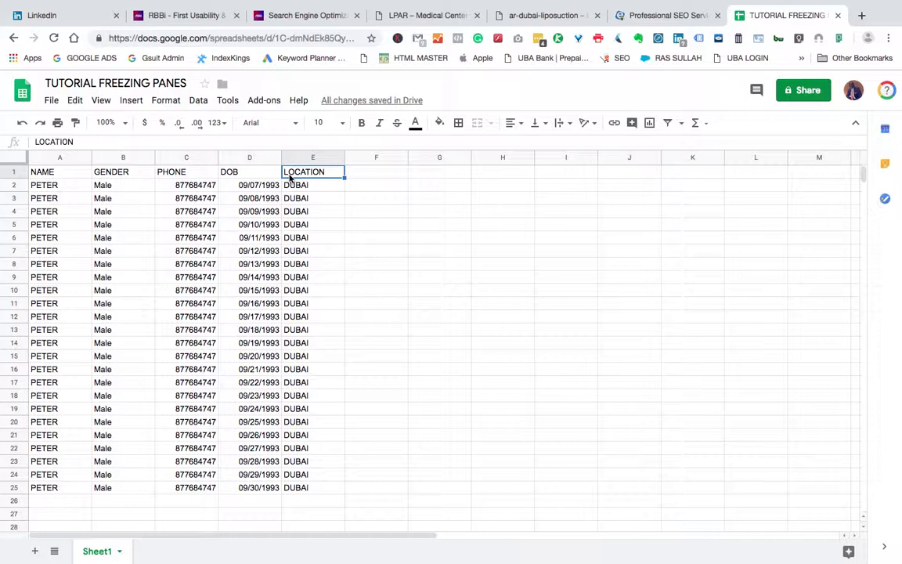
{"action": "left_click", "coordinate": [55, 173]}
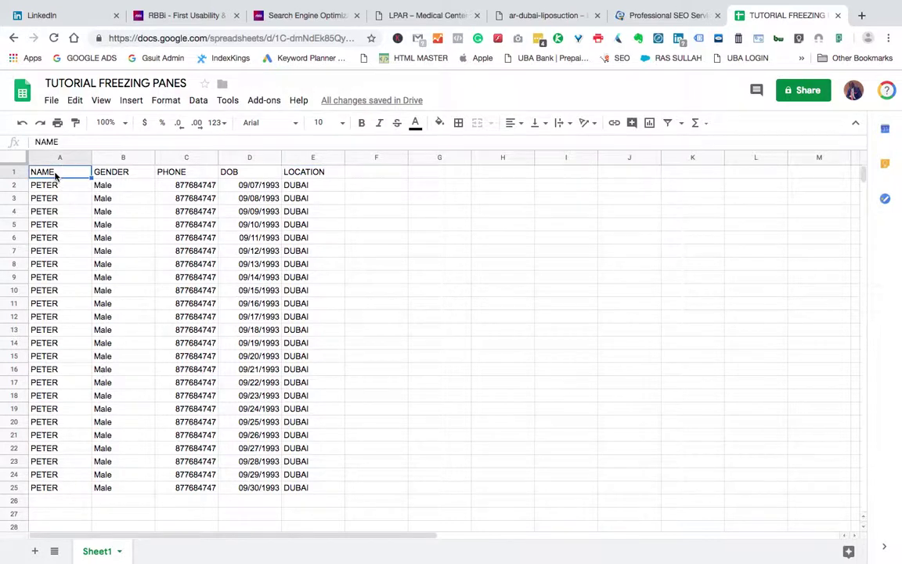
{"action": "left_click", "coordinate": [100, 102]}
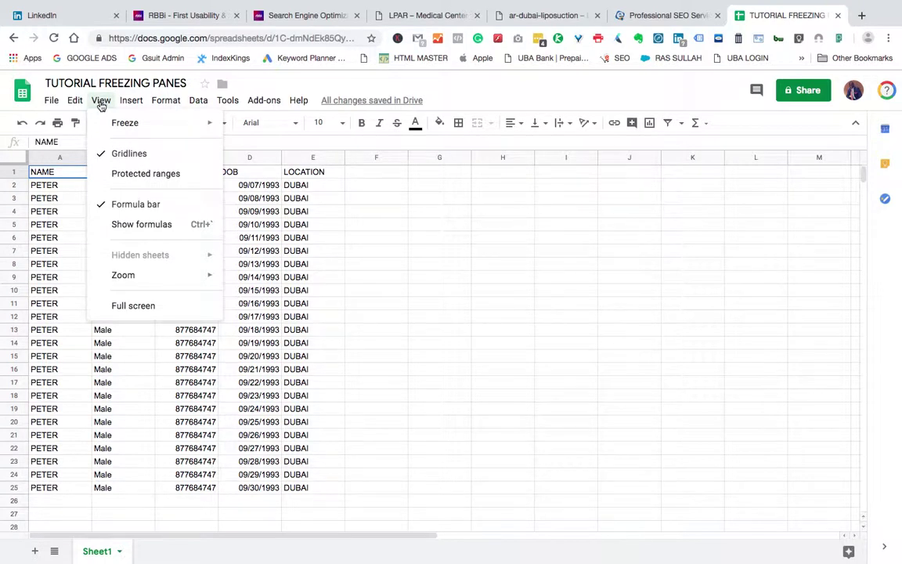
{"action": "mouse_move", "coordinate": [194, 124]}
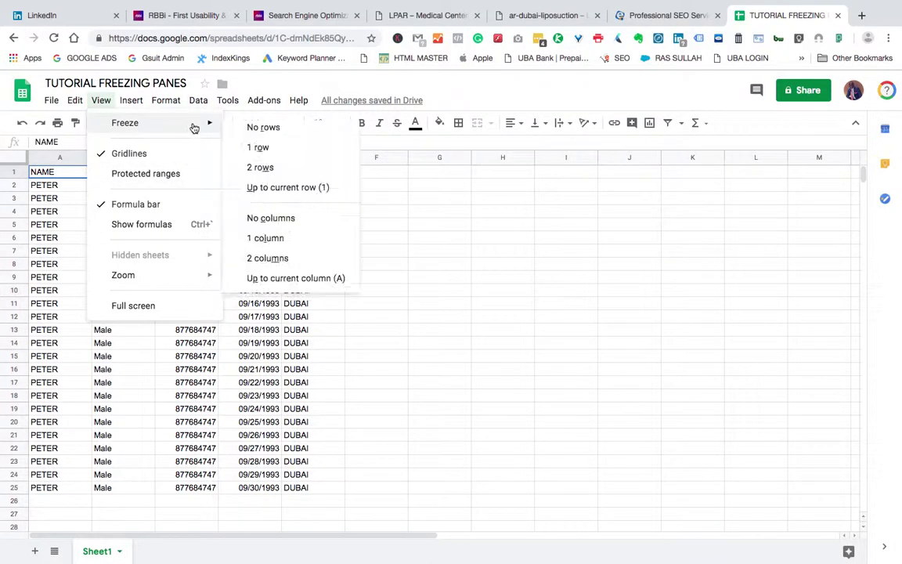
{"action": "left_click", "coordinate": [270, 188]}
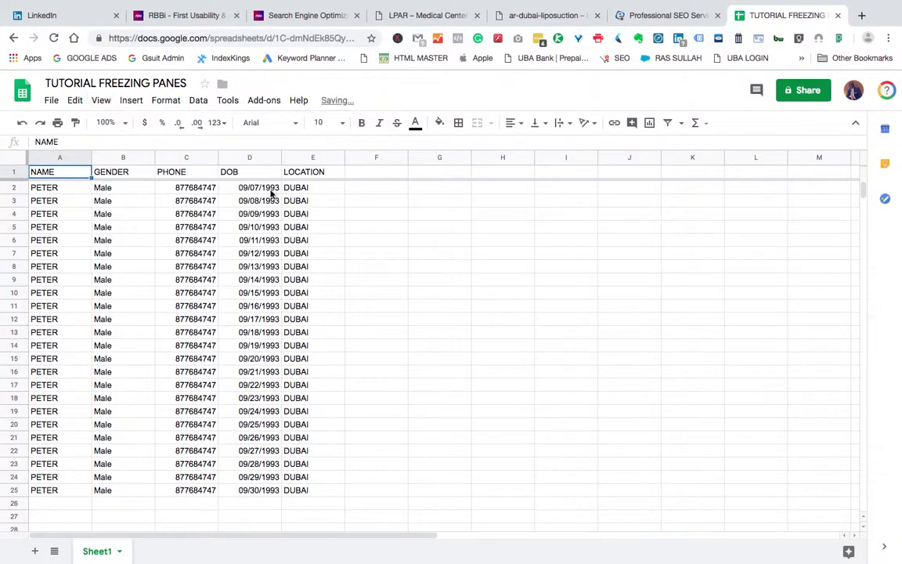
{"action": "left_click", "coordinate": [263, 201]}
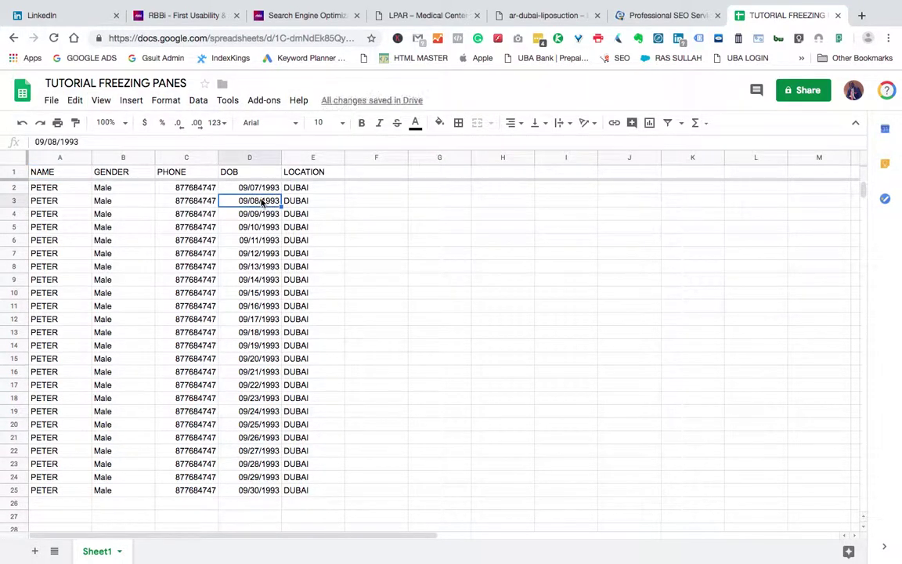
{"action": "scroll", "coordinate": [296, 218], "scroll_direction": "down", "scroll_amount": 10}
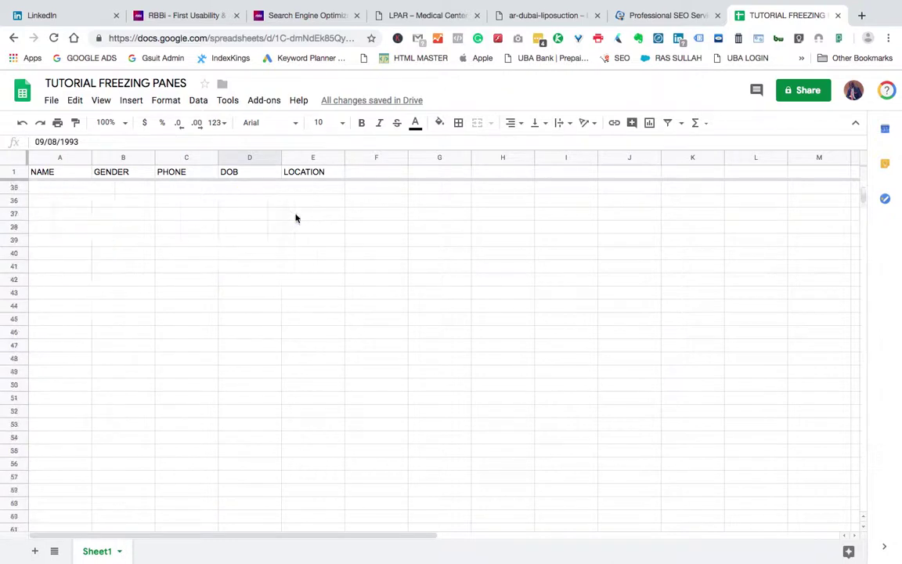
{"action": "scroll", "coordinate": [298, 213], "scroll_direction": "up", "scroll_amount": 10}
{"action": "scroll", "coordinate": [294, 205], "scroll_direction": "down", "scroll_amount": 19}
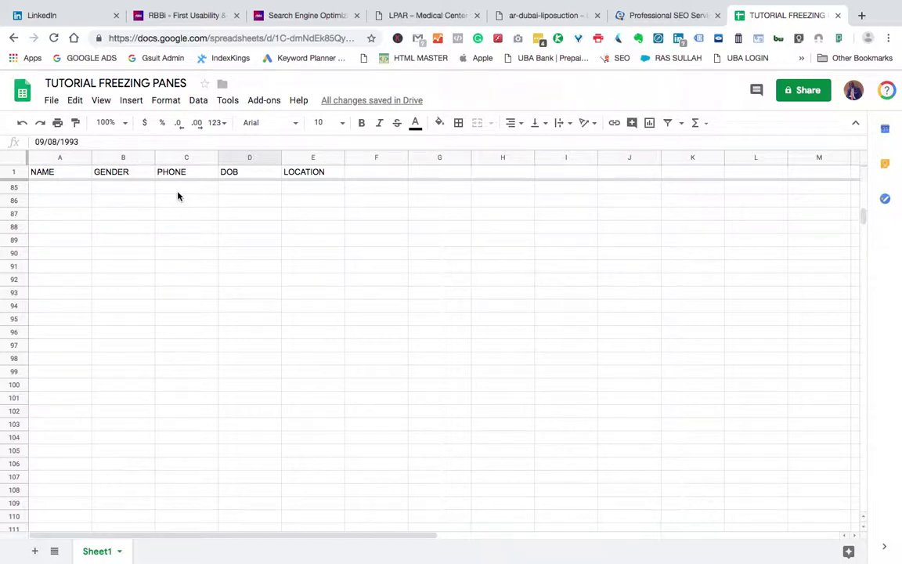
{"action": "scroll", "coordinate": [179, 194], "scroll_direction": "down", "scroll_amount": 20}
{"action": "scroll", "coordinate": [181, 191], "scroll_direction": "up", "scroll_amount": 20}
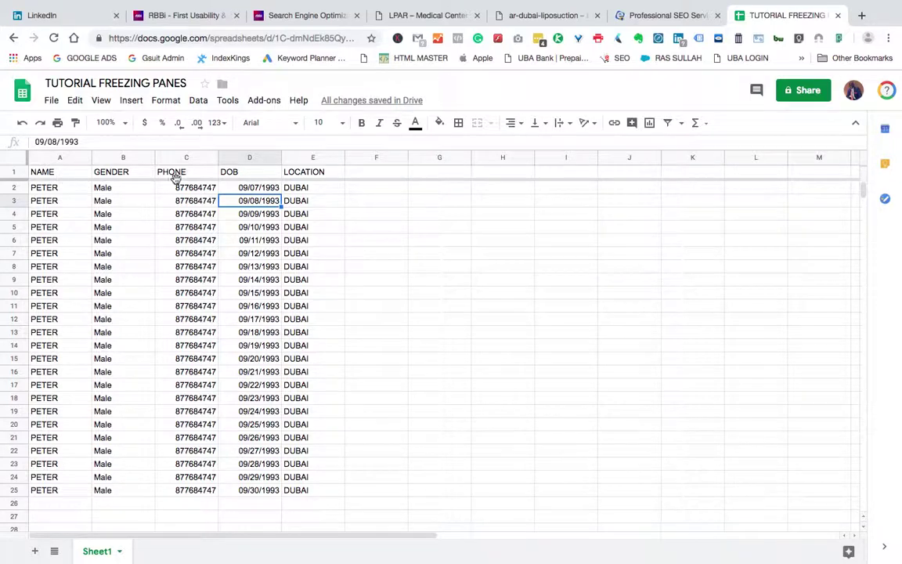
Step: From cell C1, freeze columns A through C (NAME, GENDER, PHONE) via View > Freeze
{"action": "left_click", "coordinate": [49, 173]}
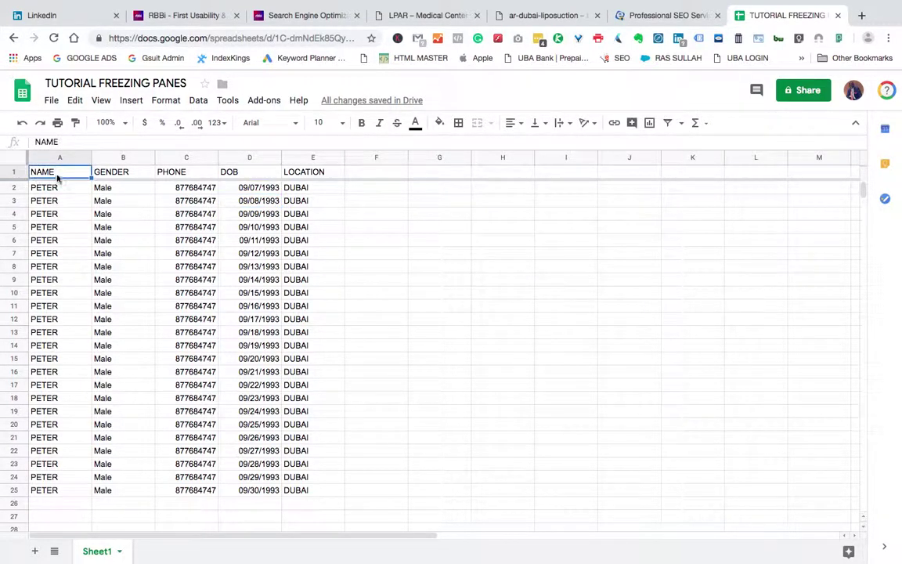
{"action": "left_click", "coordinate": [182, 174]}
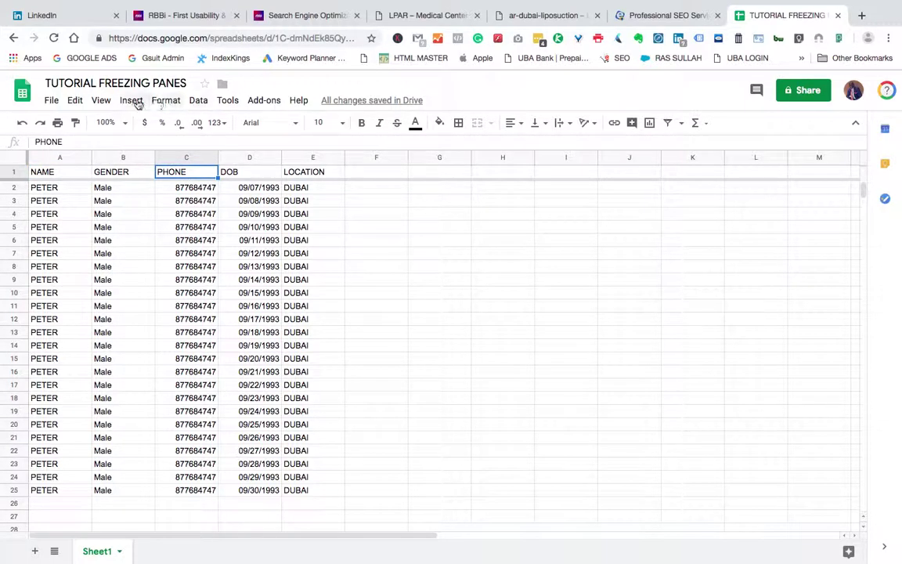
{"action": "left_click", "coordinate": [101, 100]}
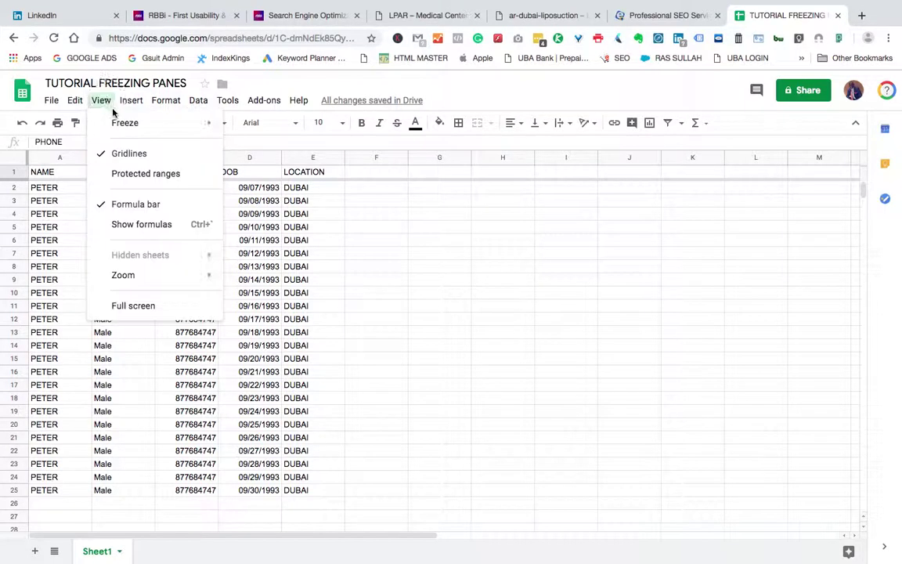
{"action": "mouse_move", "coordinate": [198, 124]}
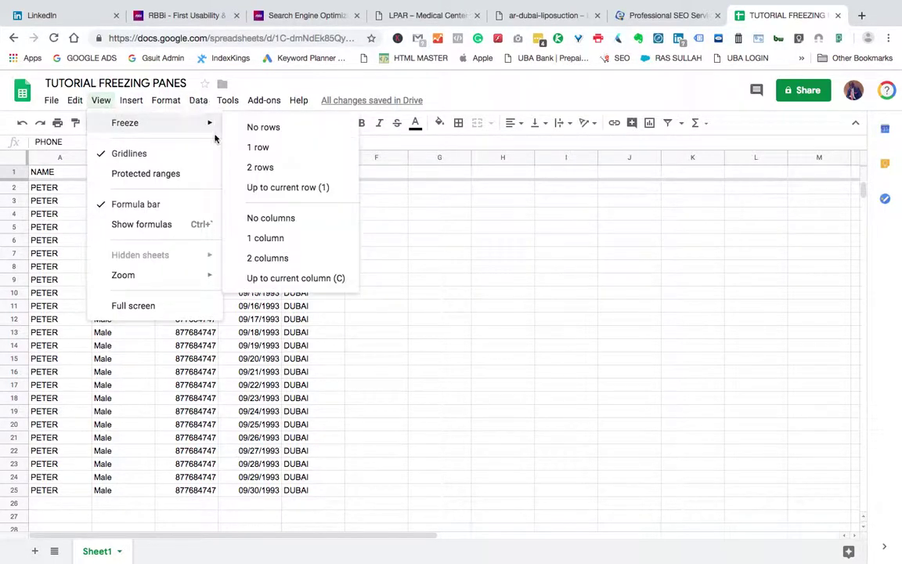
{"action": "left_click", "coordinate": [291, 280]}
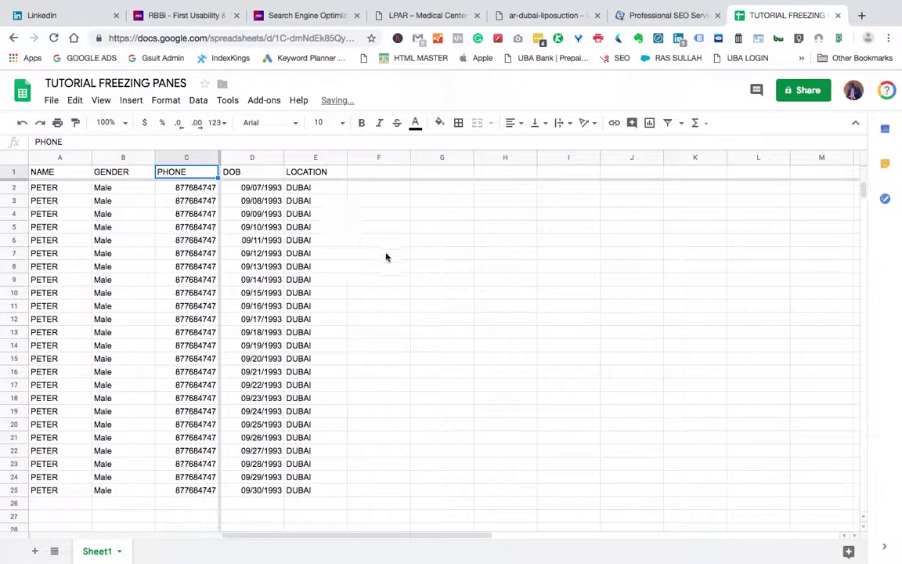
Step: Move left and right along the header row to check that columns A–C stay fixed
{"action": "key", "text": "Left"}
{"action": "key", "text": "Left"}
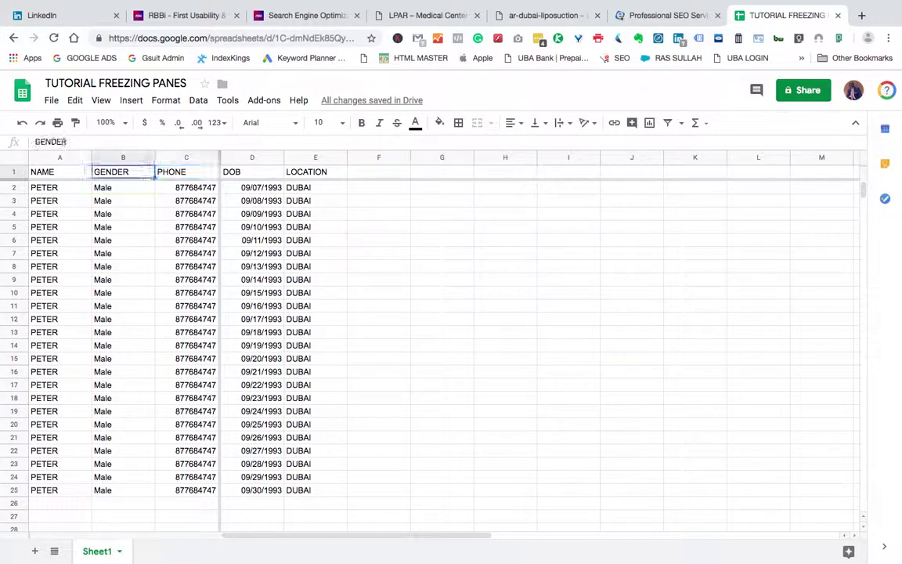
{"action": "key", "text": "Right"}
{"action": "key", "text": "Right"}
{"action": "key", "text": "Right"}
{"action": "key", "text": "Right"}
{"action": "key", "text": "Right"}
{"action": "key", "text": "Right"}
{"action": "key", "text": "Right"}
{"action": "key", "text": "Right"}
{"action": "key", "text": "Right"}
{"action": "key", "text": "Right"}
{"action": "key", "text": "Right"}
{"action": "key", "text": "Right"}
{"action": "key", "text": "Right"}
{"action": "key", "text": "Right"}
{"action": "key", "text": "Right"}
{"action": "key", "text": "Right"}
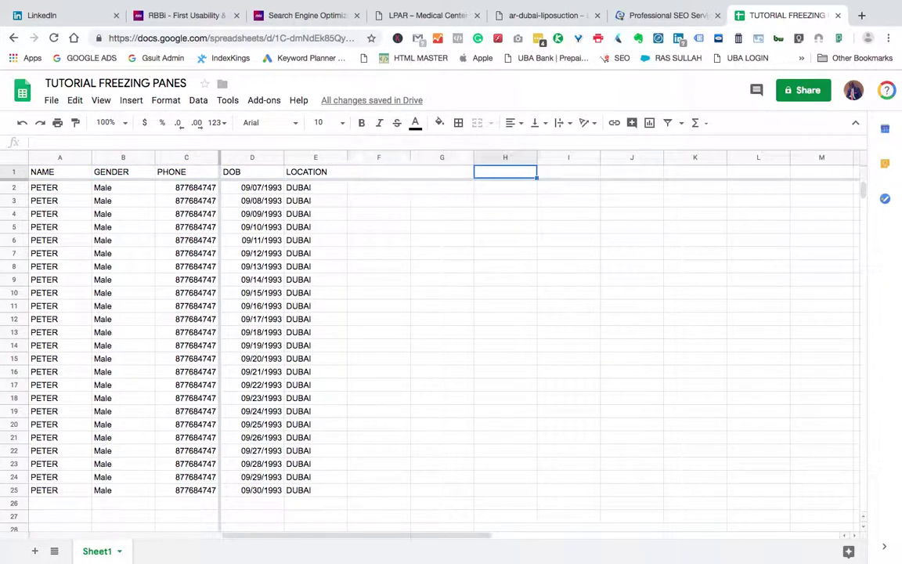
{"action": "key", "text": "Right"}
{"action": "key", "text": "Right"}
{"action": "key", "text": "Right"}
{"action": "key", "text": "Right"}
{"action": "key", "text": "Right"}
{"action": "key", "text": "Right"}
{"action": "key", "text": "Right"}
{"action": "key", "text": "Right"}
{"action": "key", "text": "Right"}
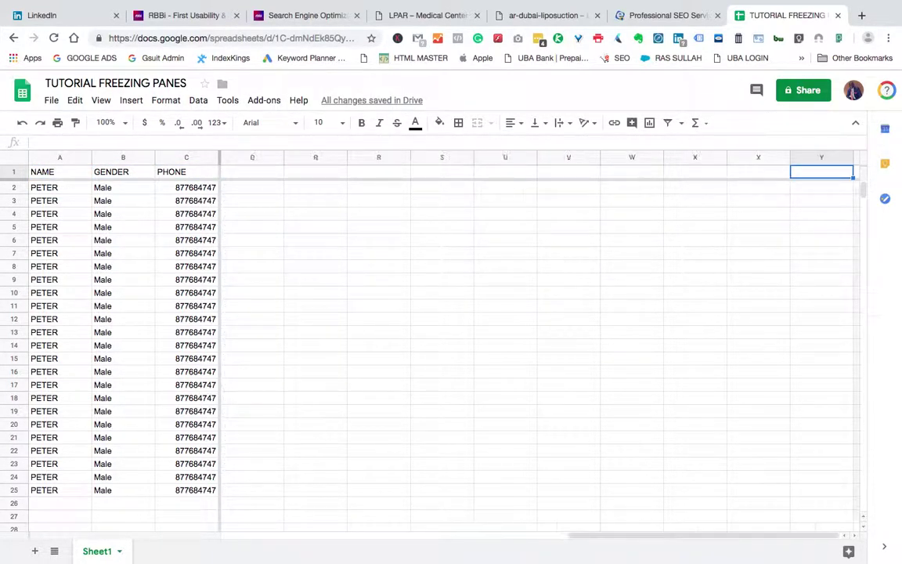
{"action": "key", "text": "Left"}
{"action": "key", "text": "Left"}
{"action": "key", "text": "Left"}
{"action": "key", "text": "Left"}
{"action": "key", "text": "Left"}
{"action": "key", "text": "Left"}
{"action": "key", "text": "Left"}
{"action": "key", "text": "Left"}
{"action": "key", "text": "Left"}
{"action": "key", "text": "Left"}
{"action": "key", "text": "Left"}
{"action": "key", "text": "Left"}
{"action": "key", "text": "Left"}
{"action": "key", "text": "Left"}
{"action": "key", "text": "Left"}
{"action": "key", "text": "Left"}
{"action": "key", "text": "Left"}
{"action": "key", "text": "Left"}
{"action": "key", "text": "Left"}
{"action": "key", "text": "Left"}
{"action": "key", "text": "Left"}
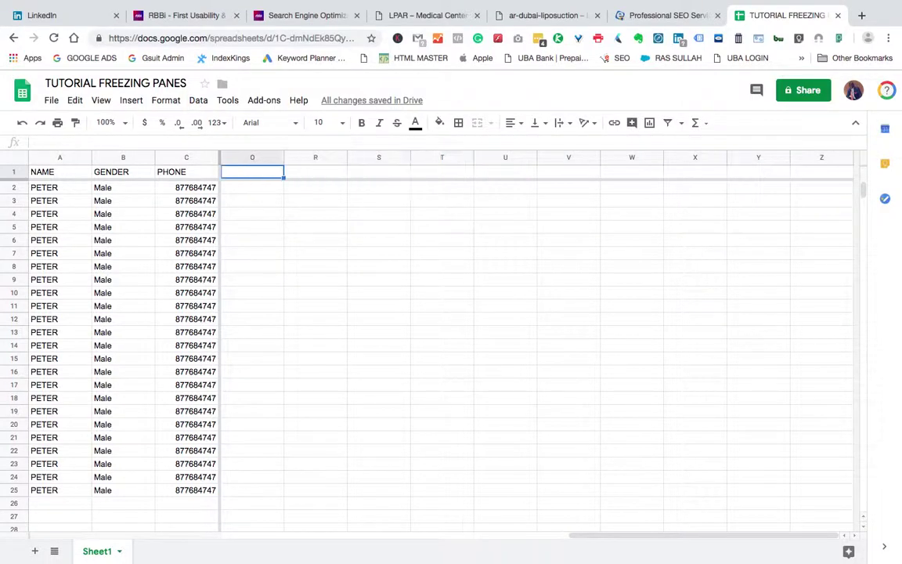
{"action": "key", "text": "Left"}
{"action": "key", "text": "Left"}
{"action": "key", "text": "Left"}
{"action": "key", "text": "Left"}
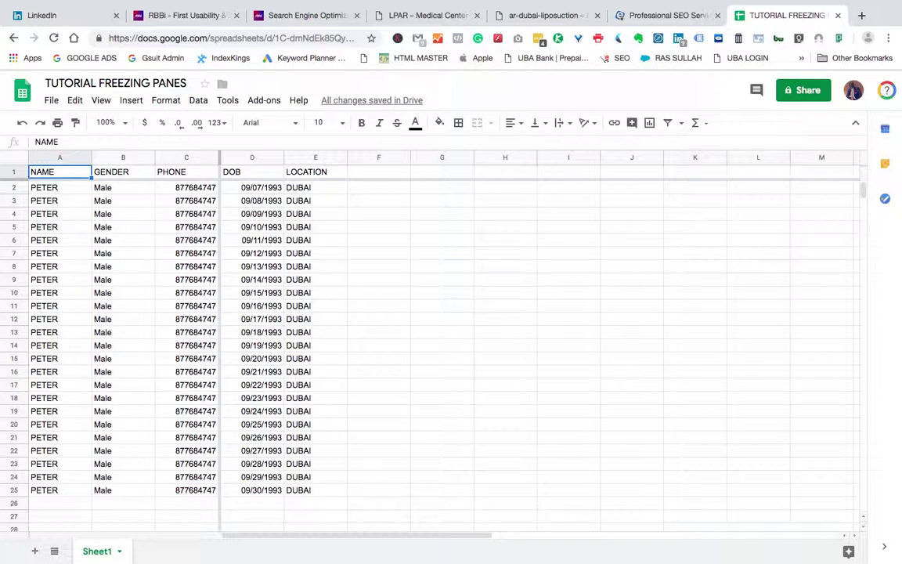
Step: Switch to the Professional SEO Services tab, scroll its page, and show the Wi-Fi network list
{"action": "left_click", "coordinate": [638, 15]}
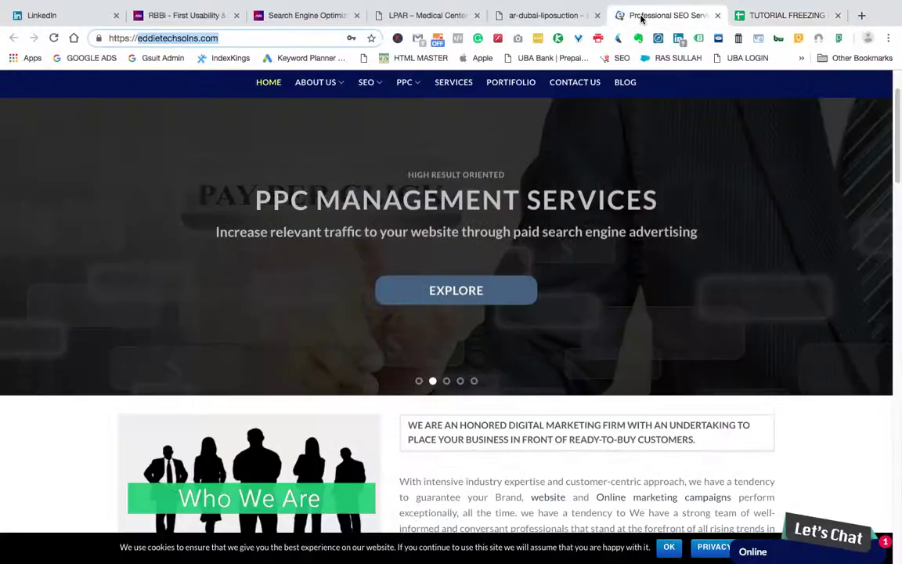
{"action": "scroll", "coordinate": [503, 181], "scroll_direction": "up", "scroll_amount": 2}
{"action": "scroll", "coordinate": [504, 180], "scroll_direction": "down", "scroll_amount": 5}
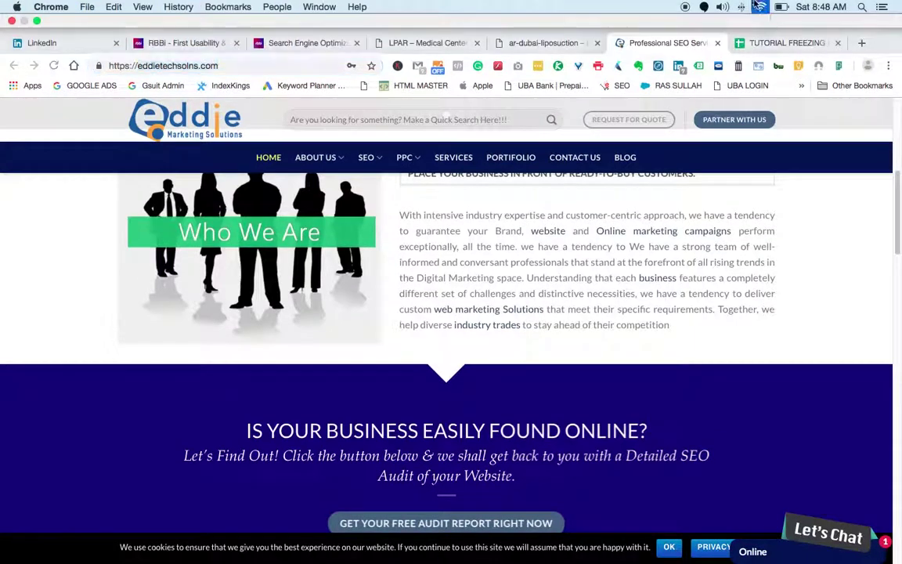
{"action": "left_click", "coordinate": [758, 5]}
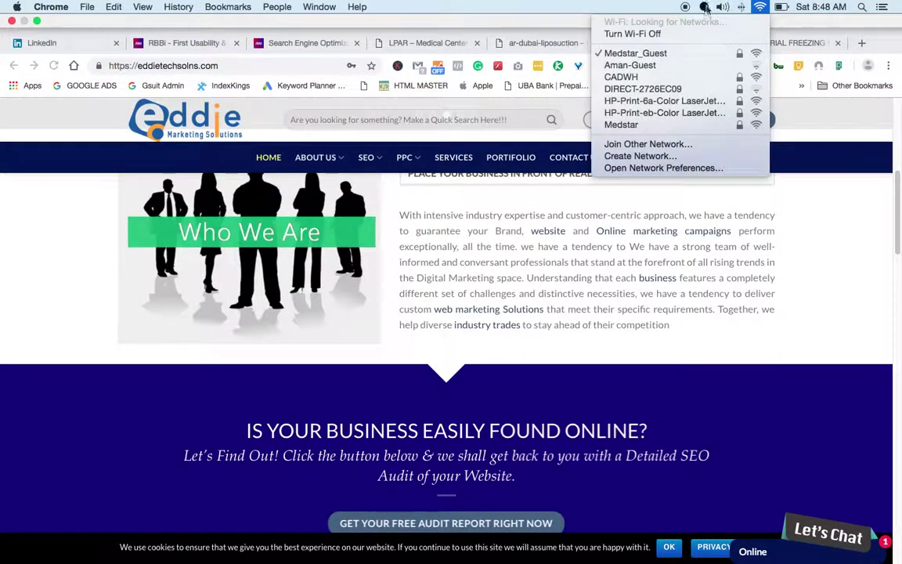